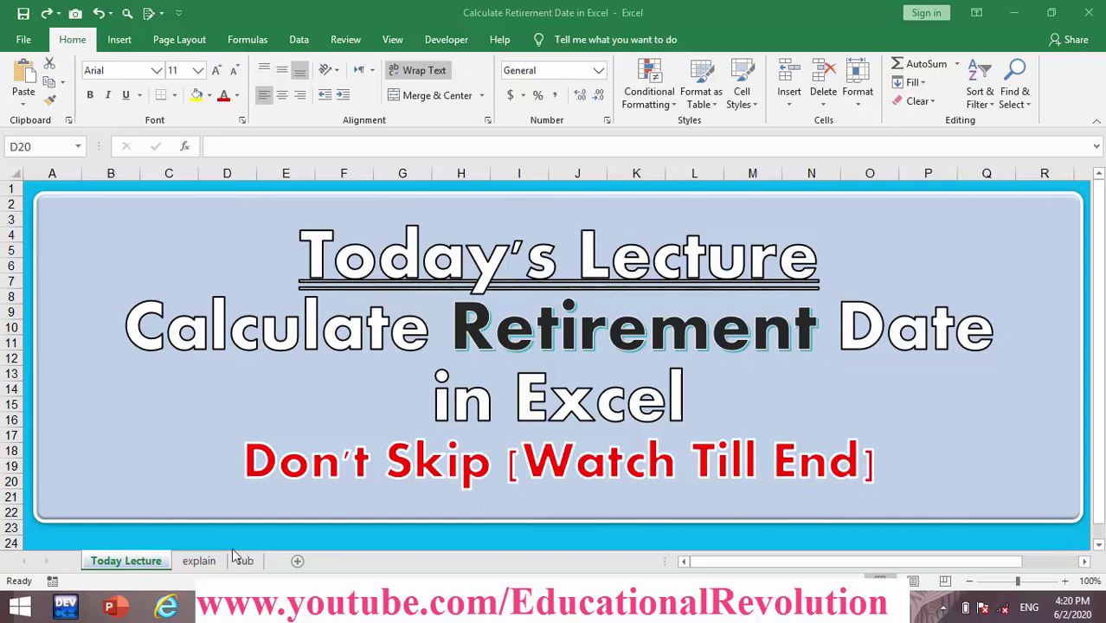
Go to the explain sheet holding the employee retirement table
{"action": "left_click", "coordinate": [205, 563]}
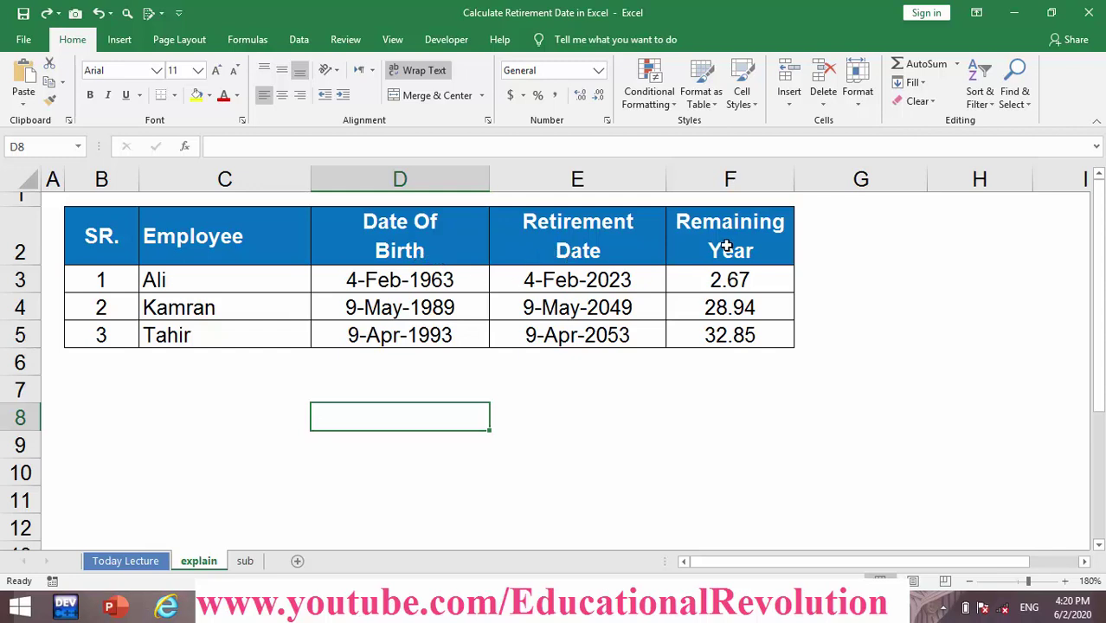
Change the first employee's birth year in D3 to 1964
{"action": "double_click", "coordinate": [469, 283]}
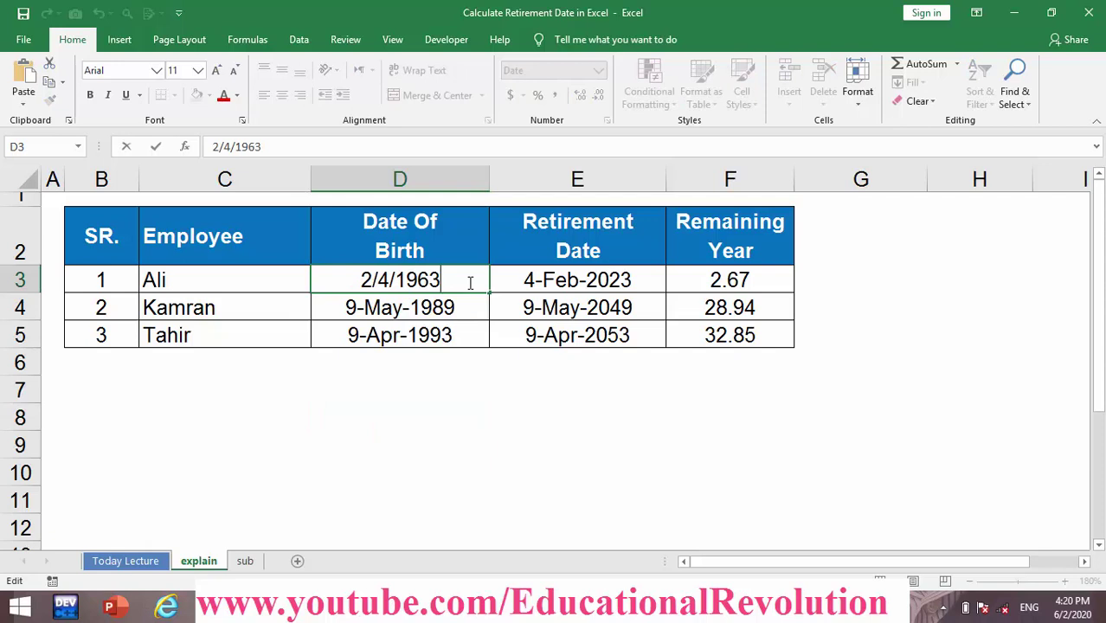
{"action": "key", "text": "BackSpace"}
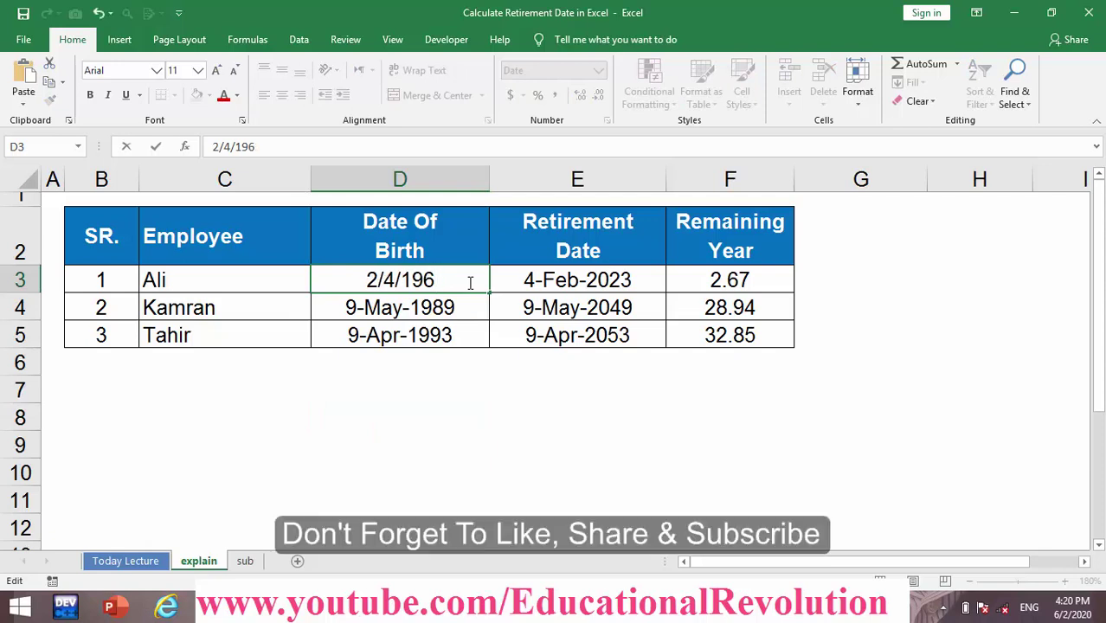
{"action": "type", "text": "4"}
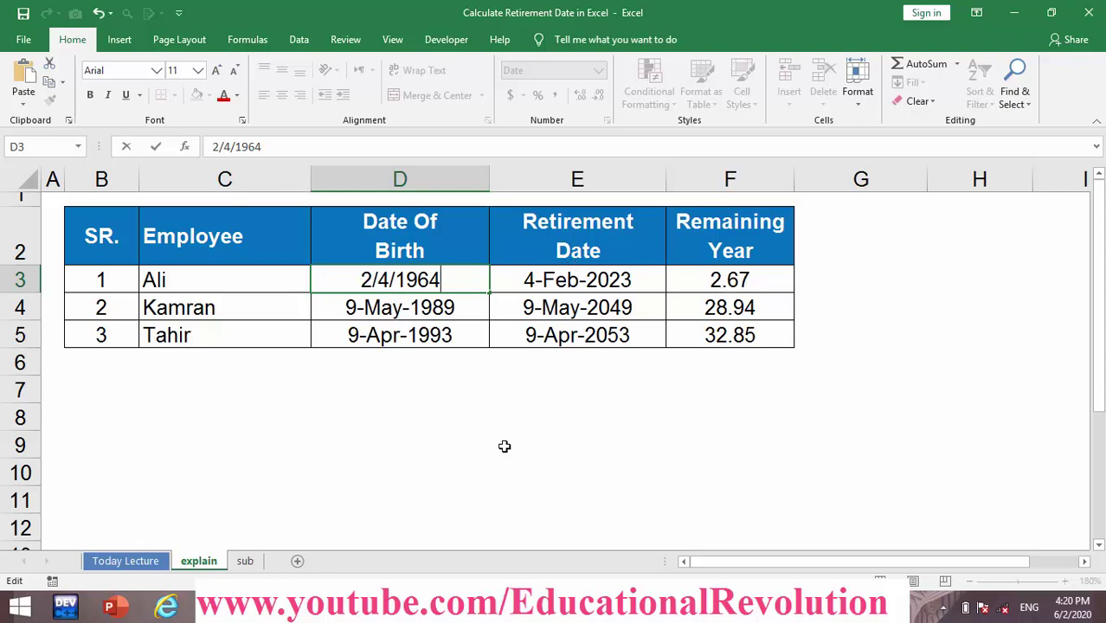
{"action": "key", "text": "Return"}
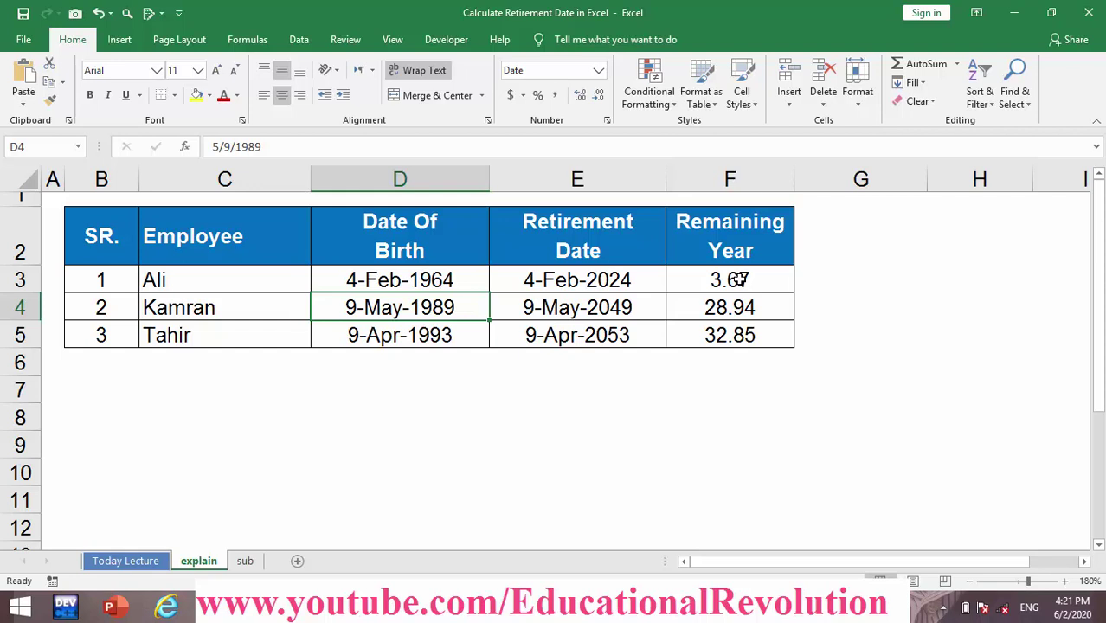
Clear the Retirement Date values in E3:E7
{"action": "left_click_drag", "start_coordinate": [601, 389], "coordinate": [589, 279]}
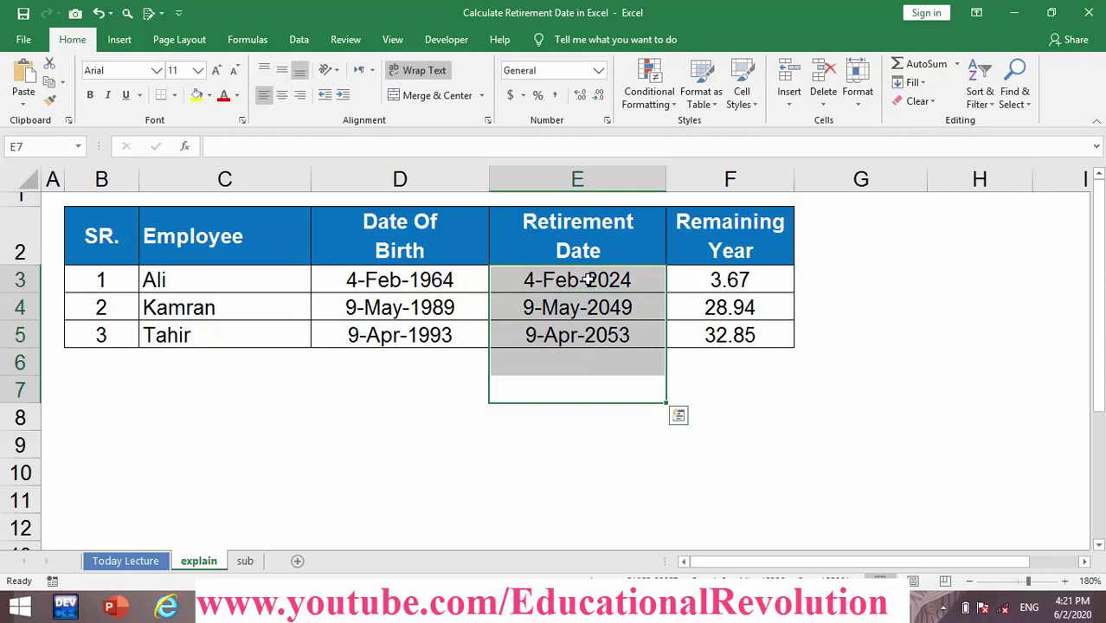
{"action": "key", "text": "Delete"}
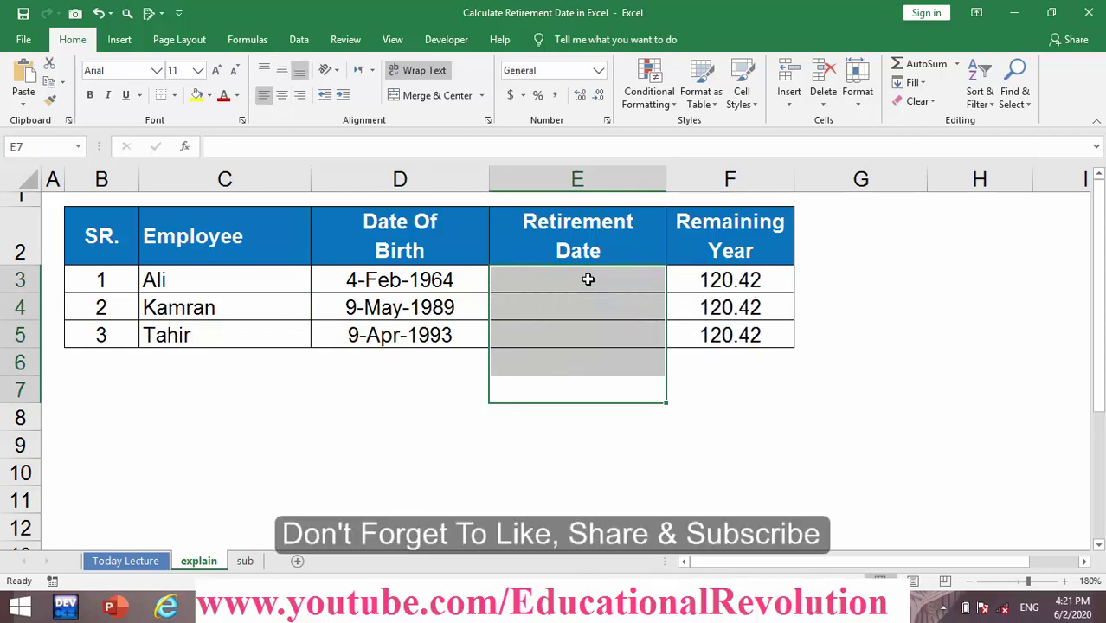
{"action": "left_click", "coordinate": [587, 279]}
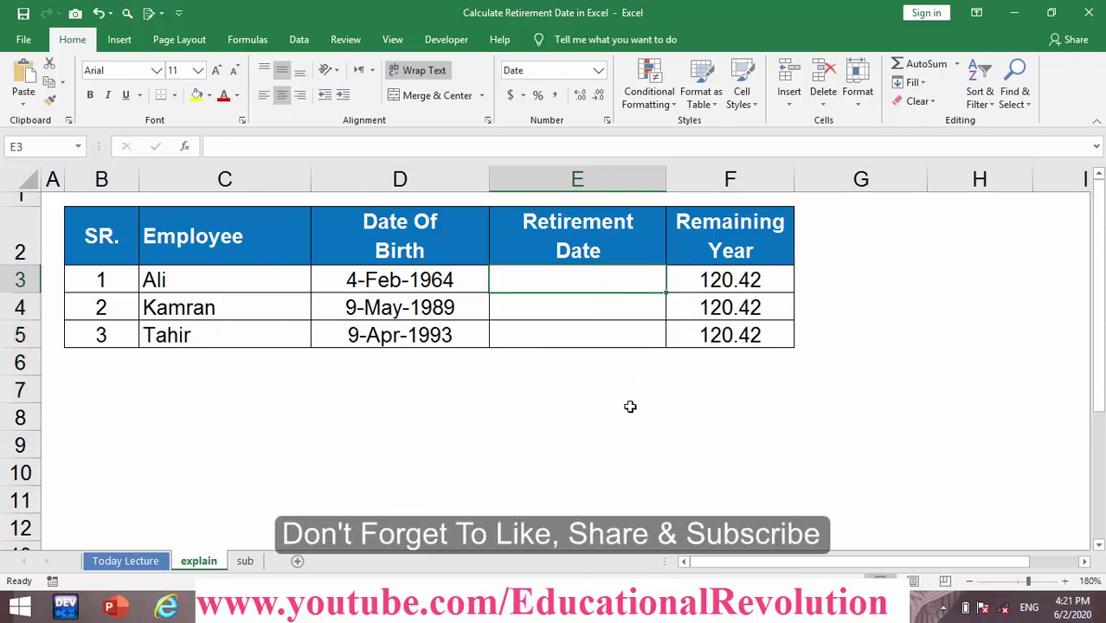
Enter =EDATE(D3,60*12) in E3, giving a 4-Feb-2024 retirement date
{"action": "type", "text": "="}
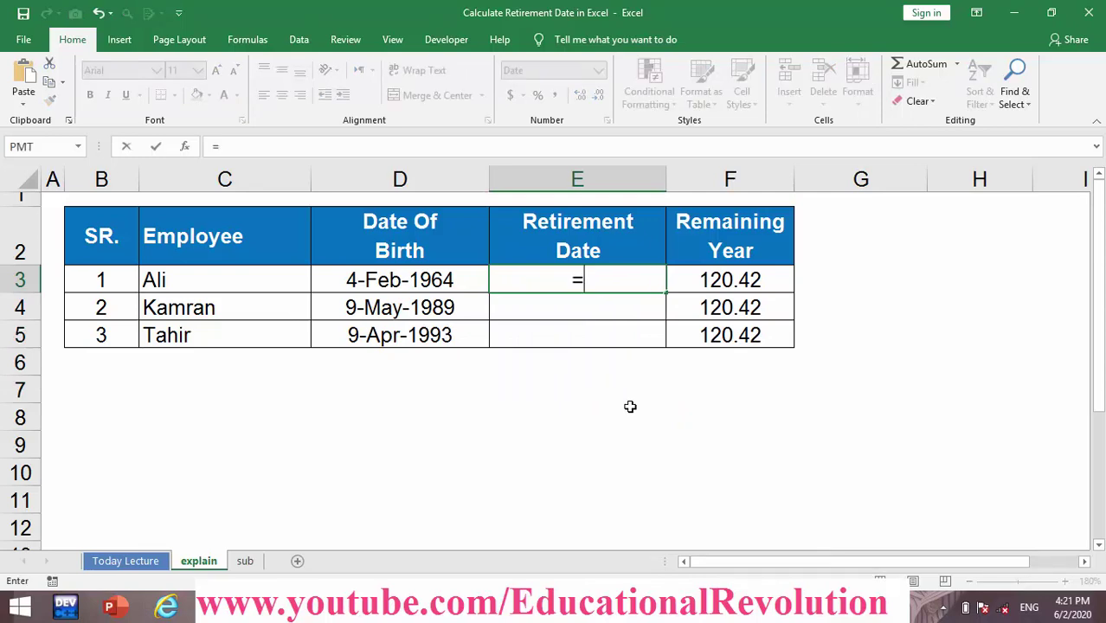
{"action": "type", "text": "ed"}
{"action": "key", "text": "Tab"}
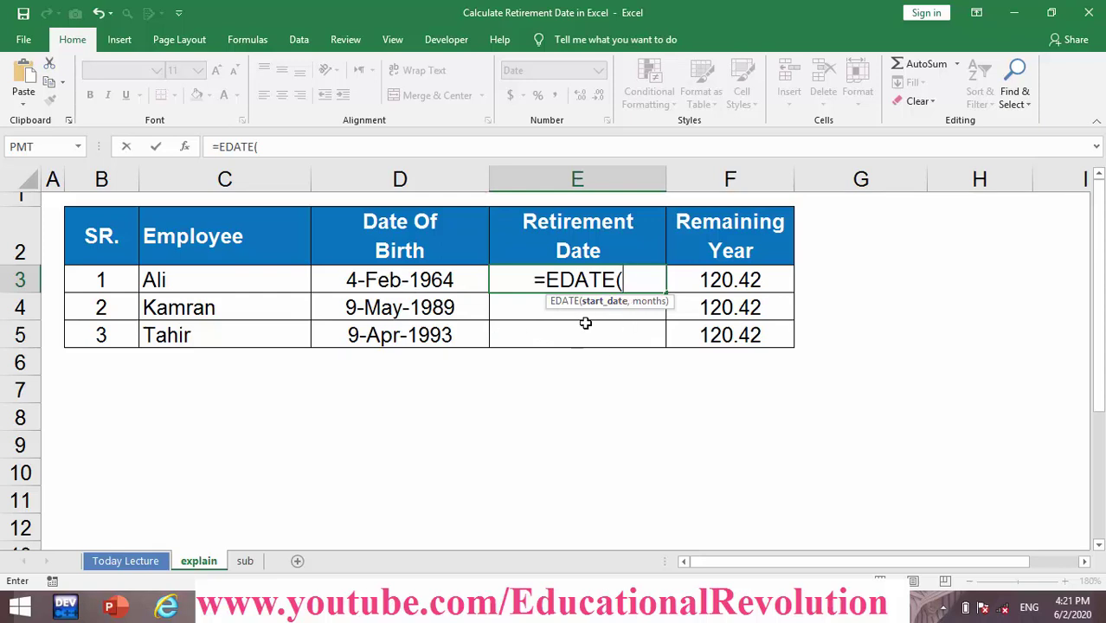
{"action": "left_click", "coordinate": [446, 275]}
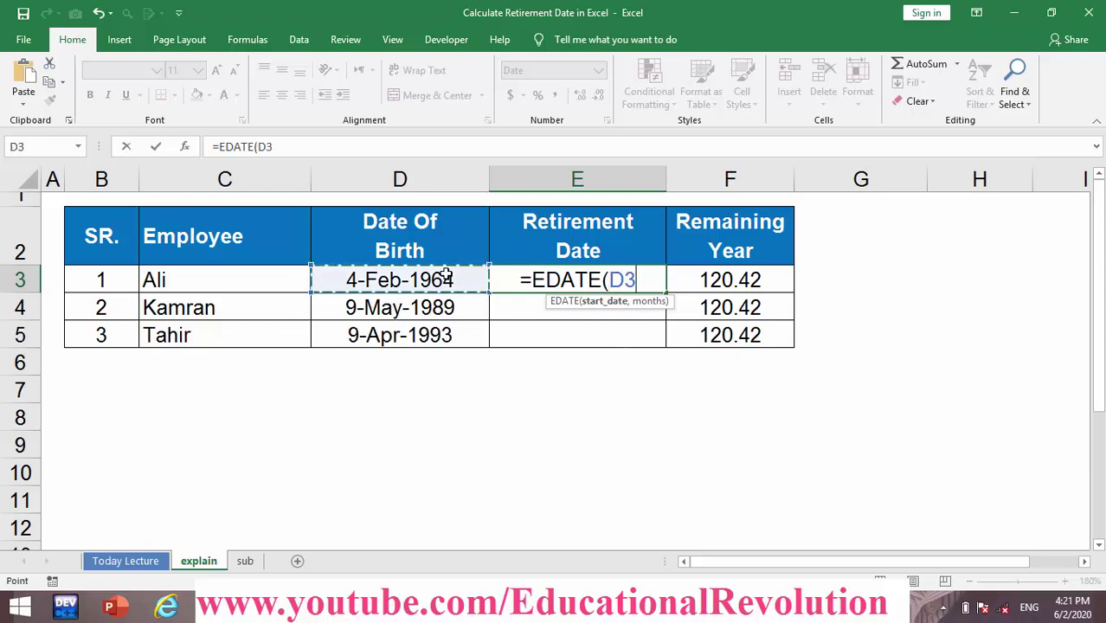
{"action": "type", "text": ","}
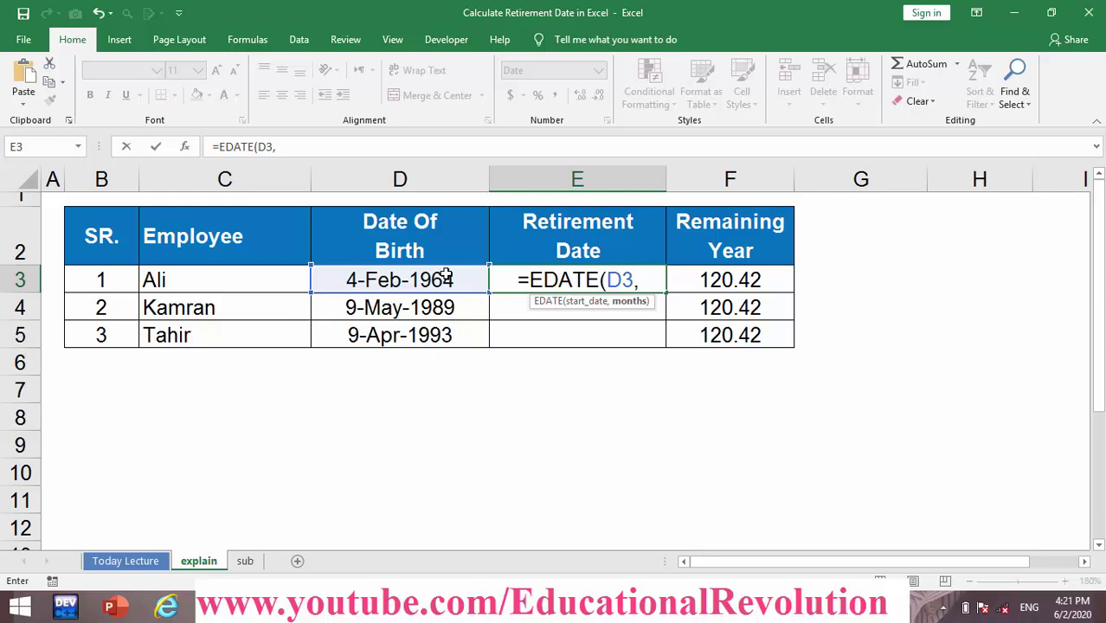
{"action": "type", "text": "60"}
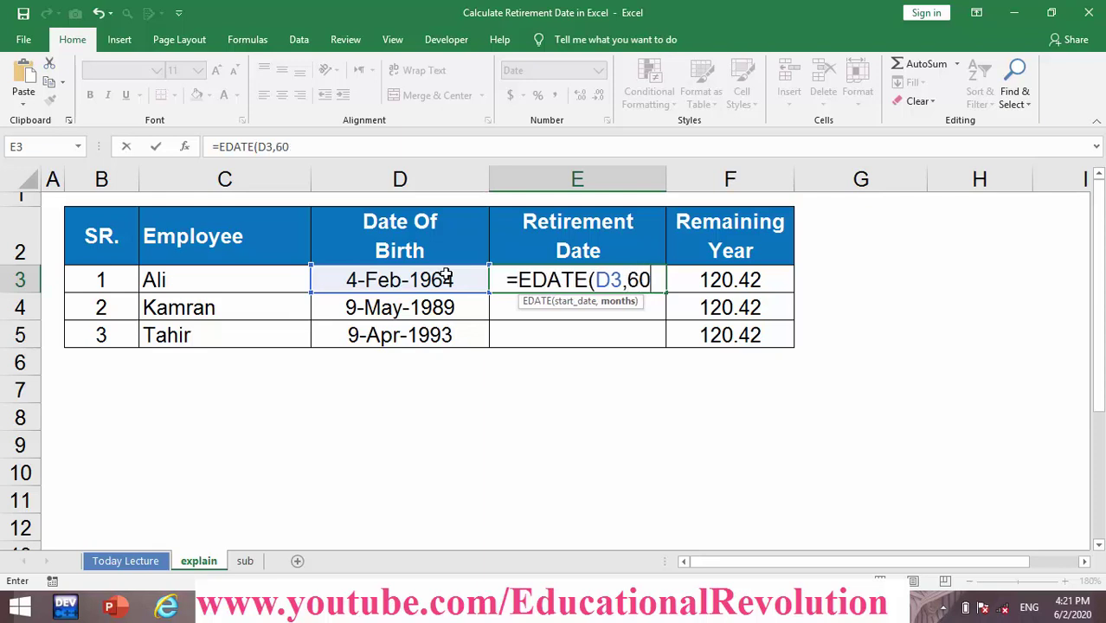
{"action": "type", "text": "*"}
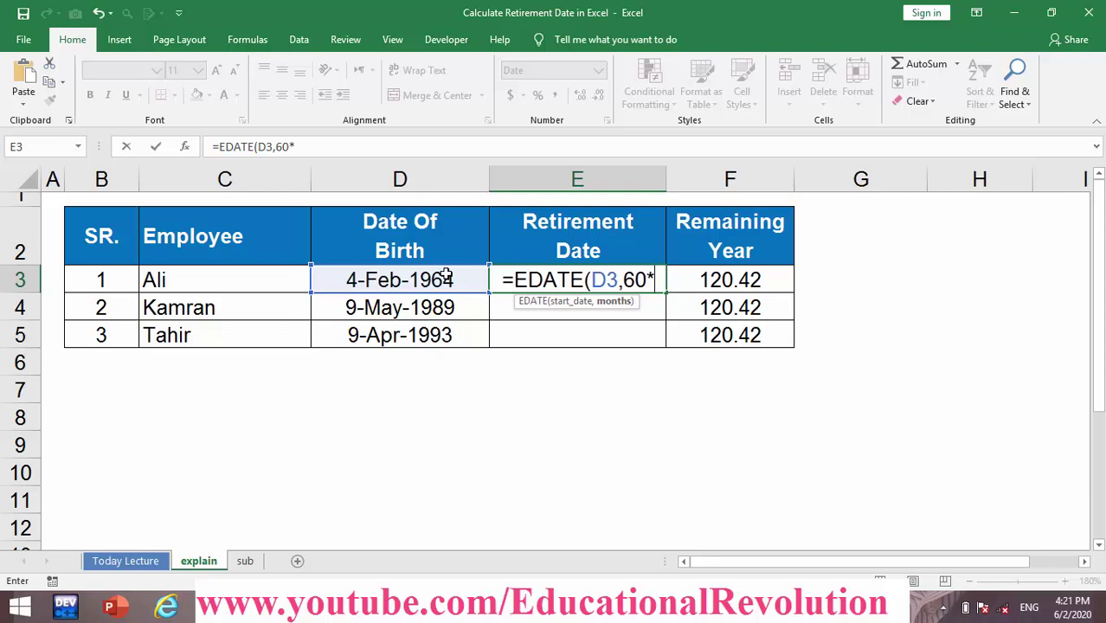
{"action": "type", "text": "12"}
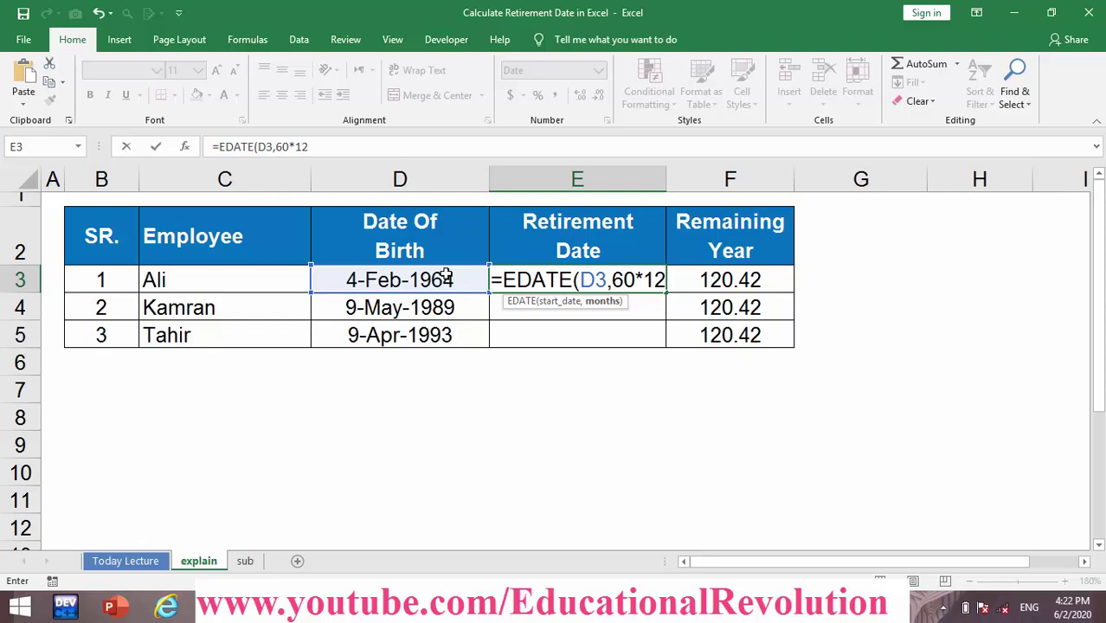
{"action": "type", "text": ")"}
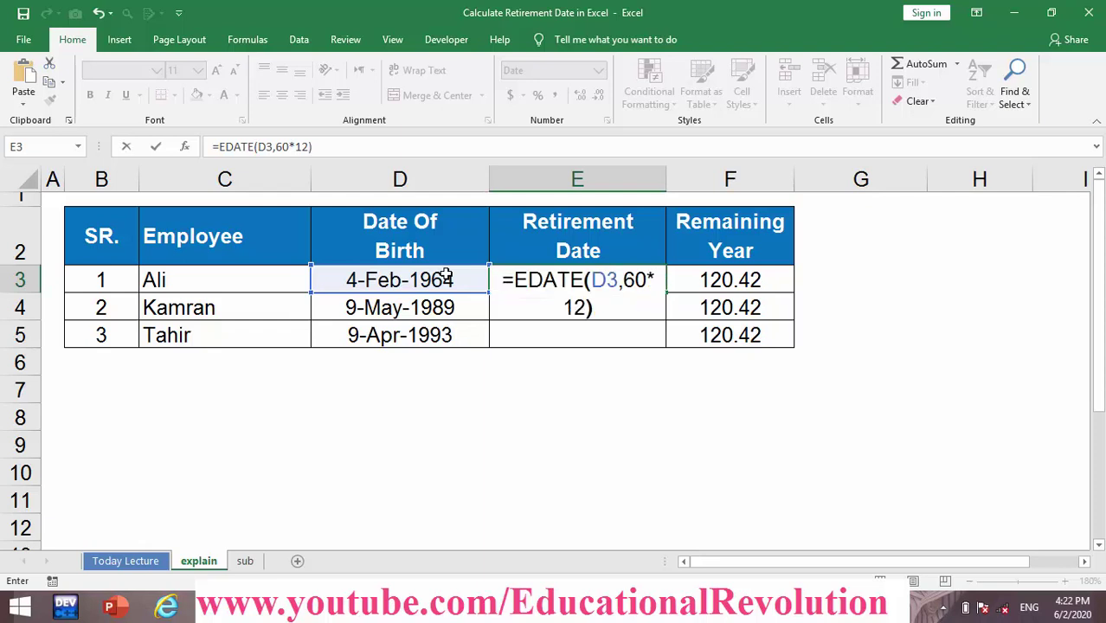
{"action": "key", "text": "Return"}
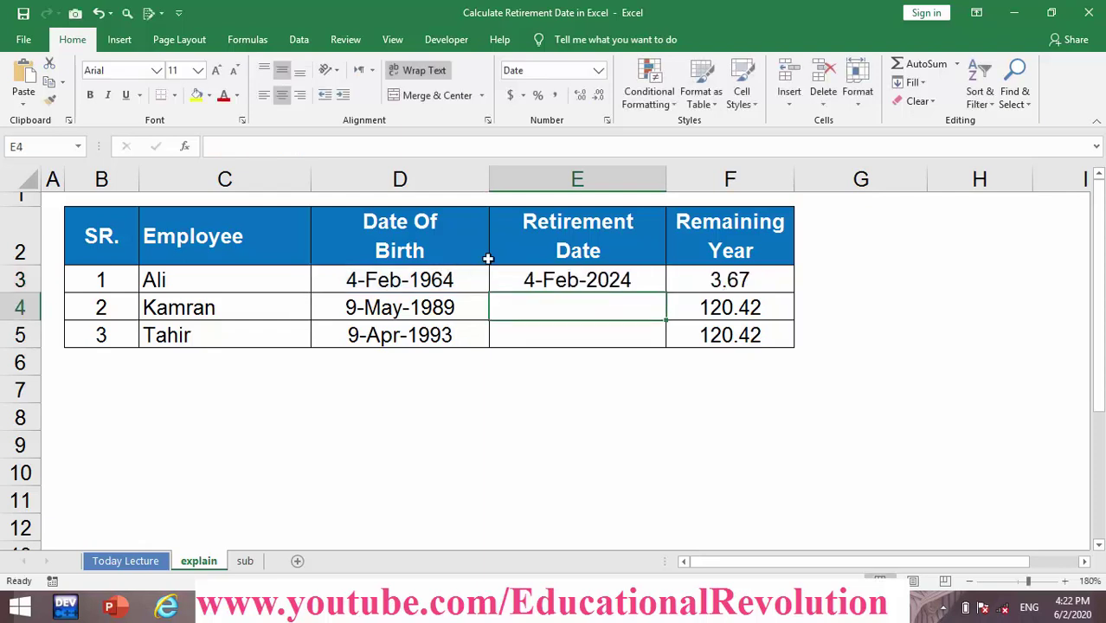
Fill E3's EDATE formula down to E5, giving 9-May-2049 and 9-Apr-2053
{"action": "left_click", "coordinate": [556, 284]}
{"action": "left_click", "coordinate": [438, 276]}
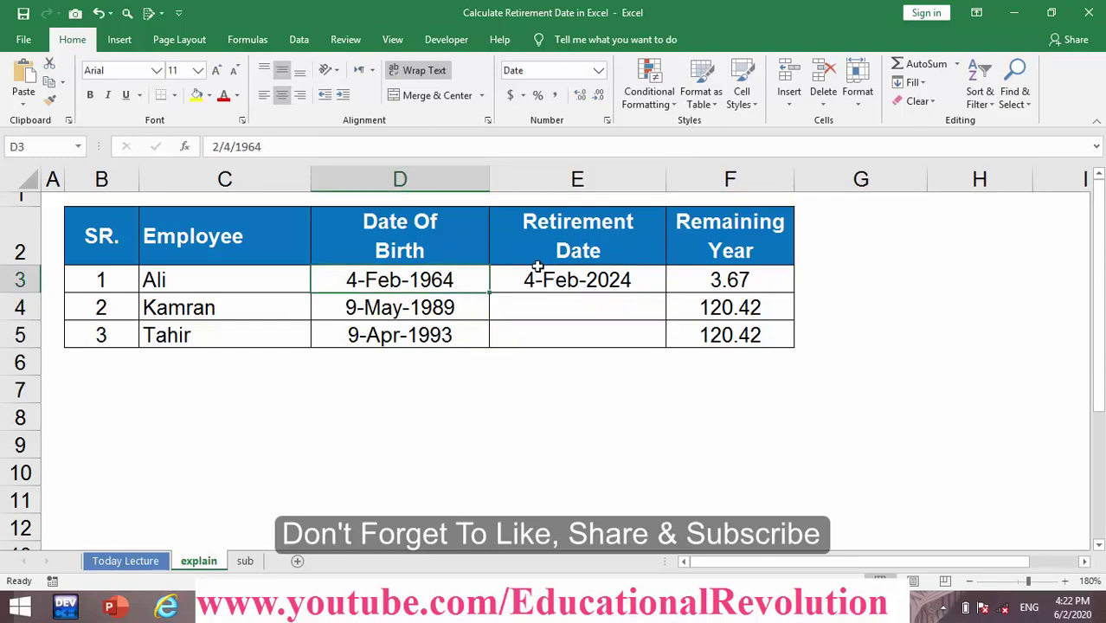
{"action": "left_click", "coordinate": [563, 280]}
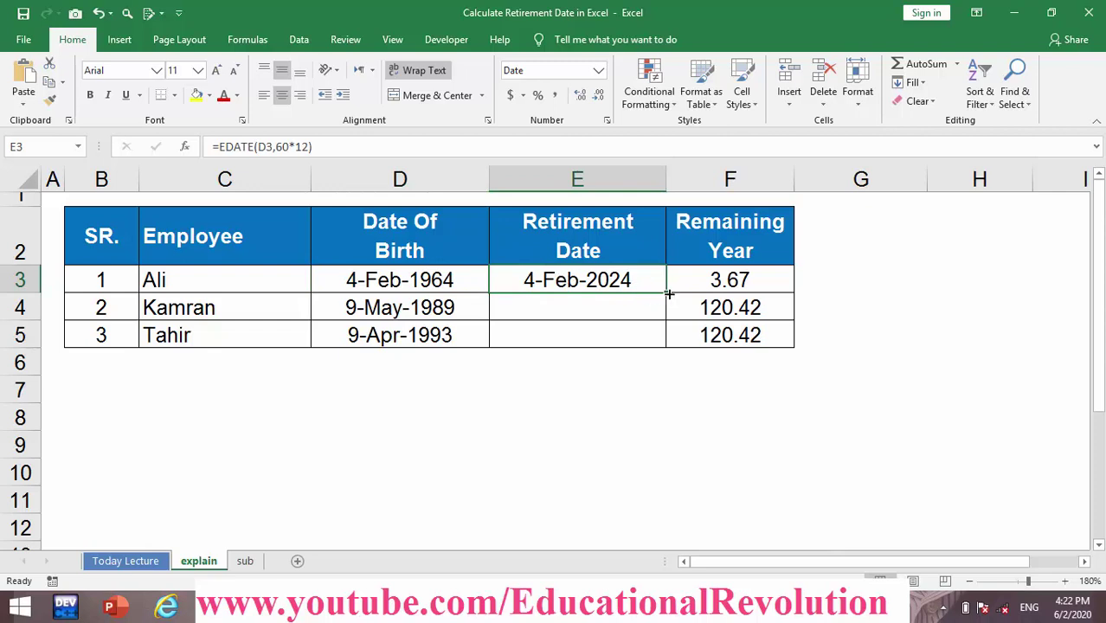
{"action": "left_click_drag", "start_coordinate": [666, 293], "coordinate": [664, 343]}
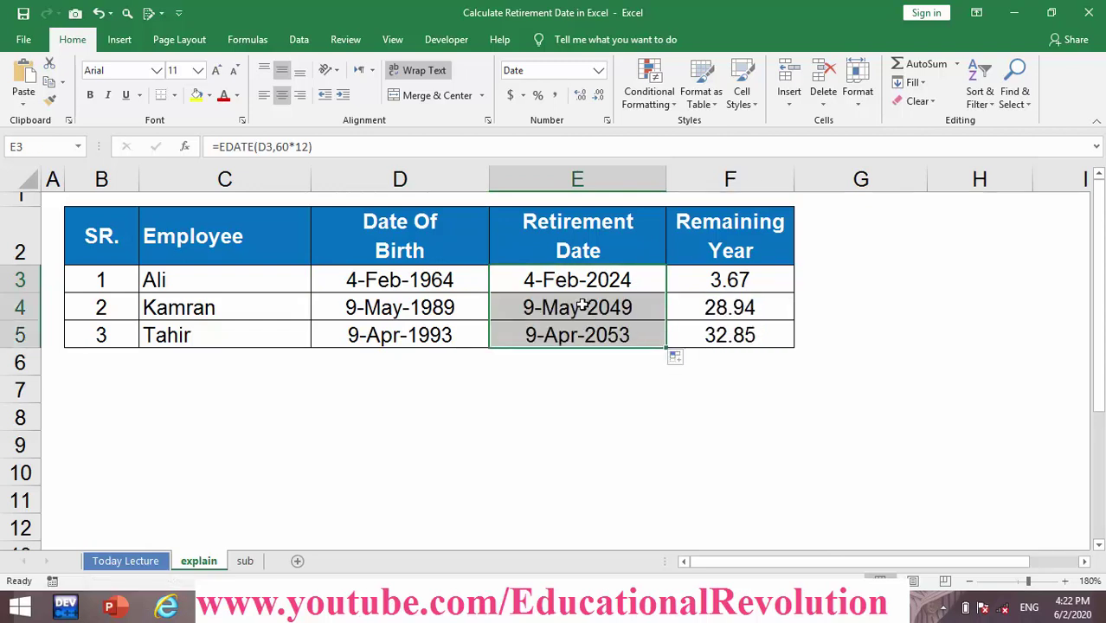
{"action": "left_click", "coordinate": [543, 311]}
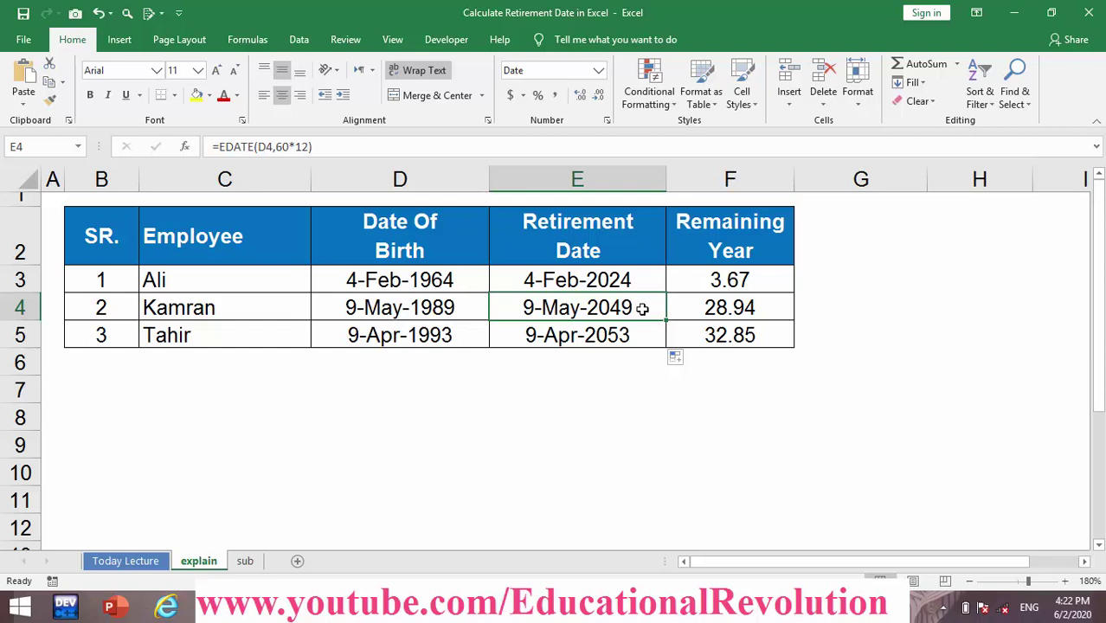
Change E4's formula to =EDATE(D4,55*12) for a 9-May-2044 retirement
{"action": "double_click", "coordinate": [641, 308]}
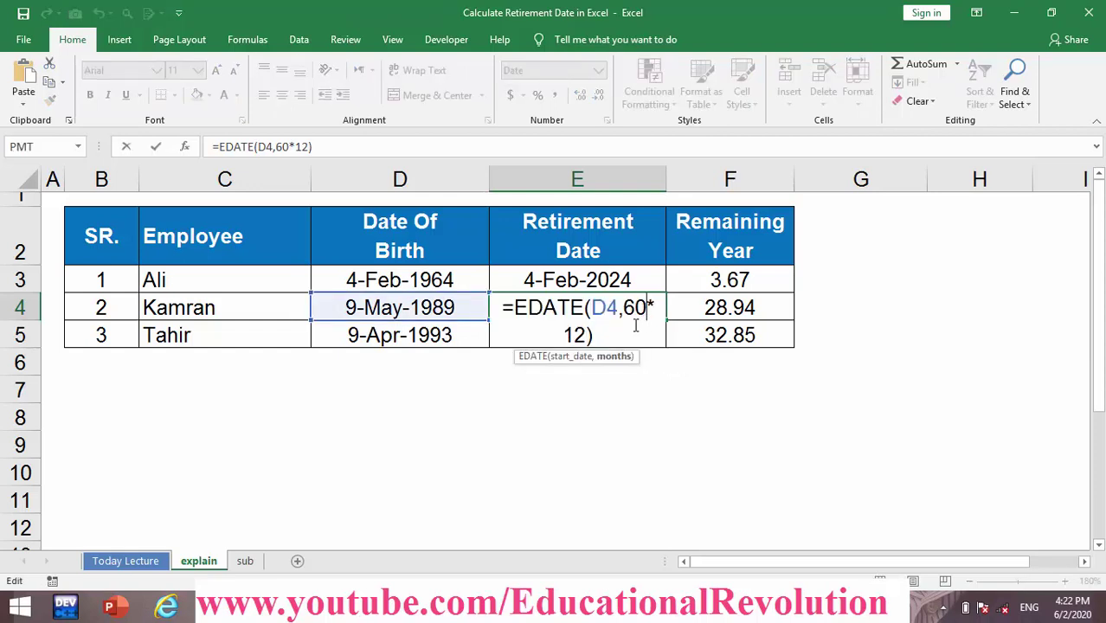
{"action": "key", "text": "BackSpace"}
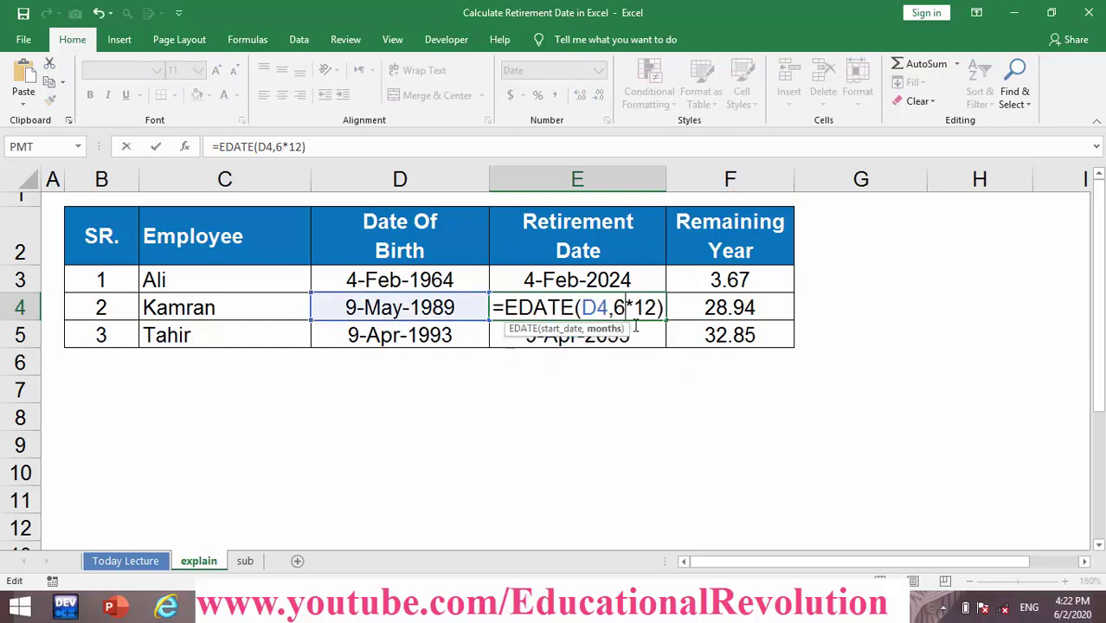
{"action": "key", "text": "BackSpace"}
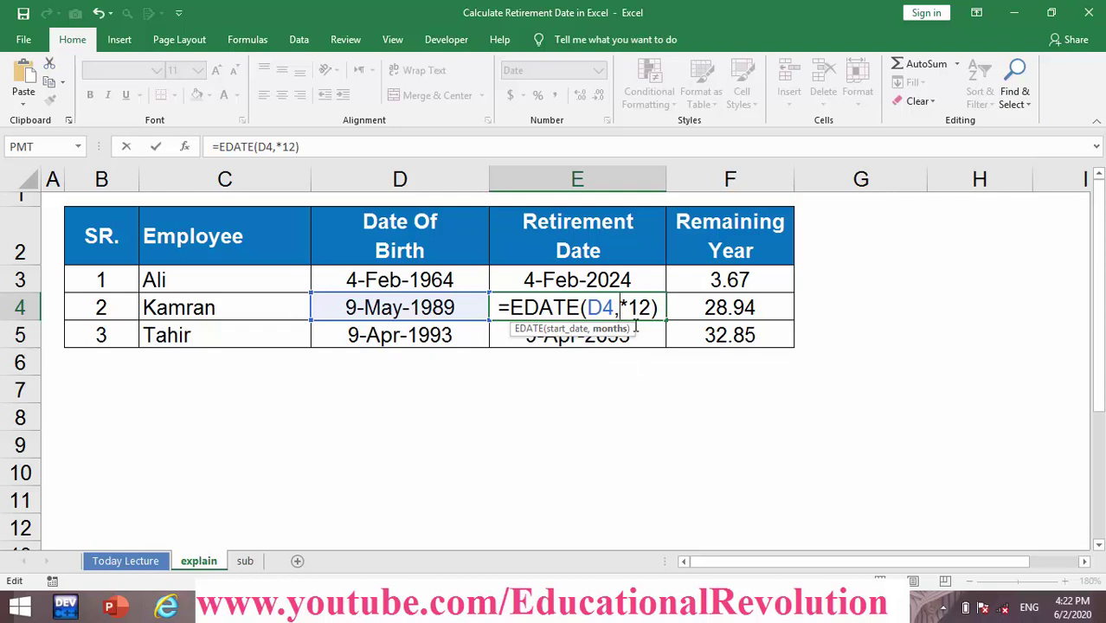
{"action": "type", "text": "55"}
{"action": "key", "text": "Return"}
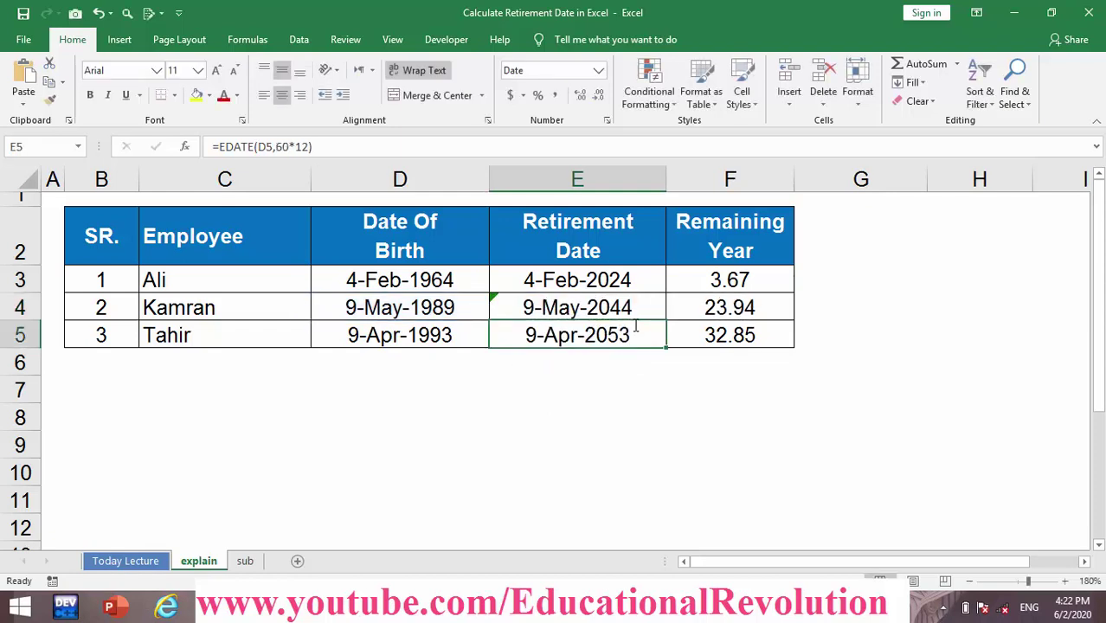
Ignore the inconsistent-formula warning on E4
{"action": "left_click", "coordinate": [631, 309]}
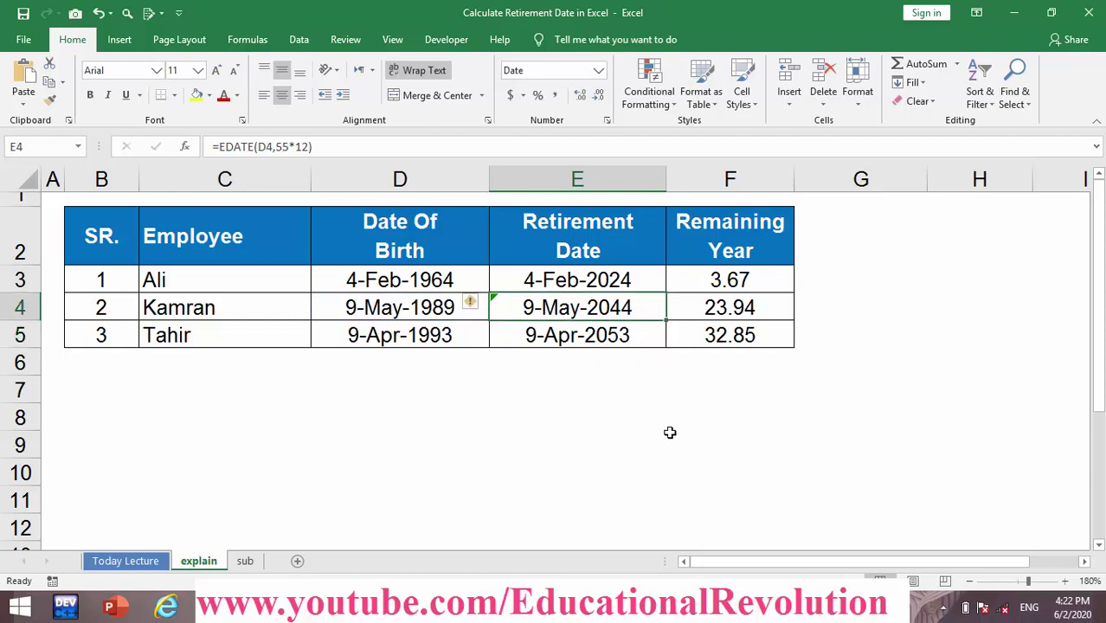
{"action": "left_click", "coordinate": [473, 304]}
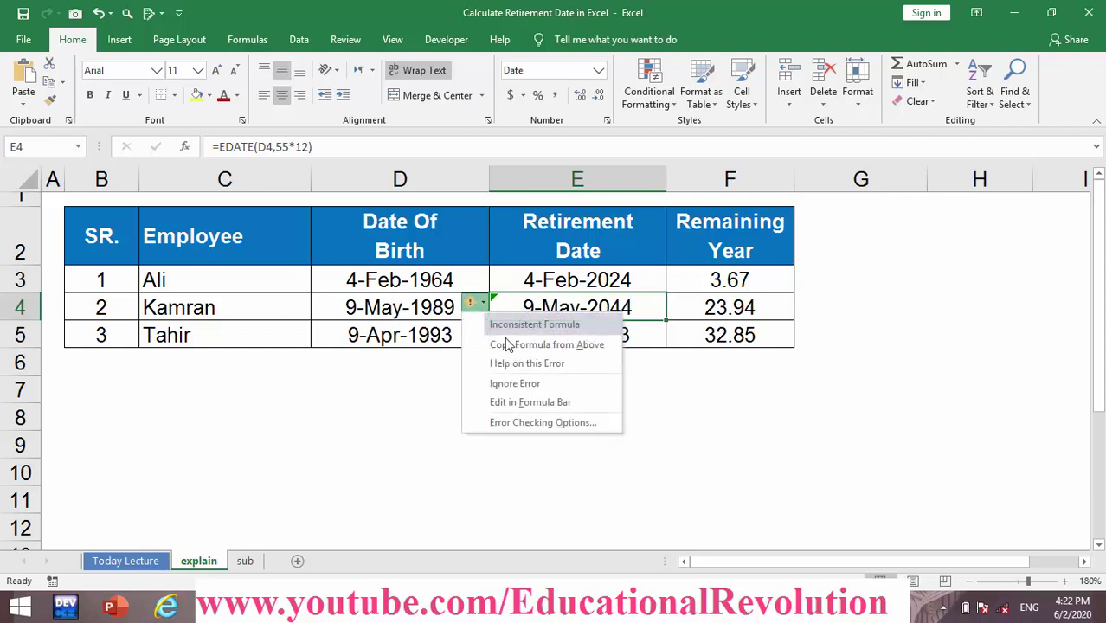
{"action": "left_click", "coordinate": [516, 383]}
{"action": "left_click", "coordinate": [561, 388]}
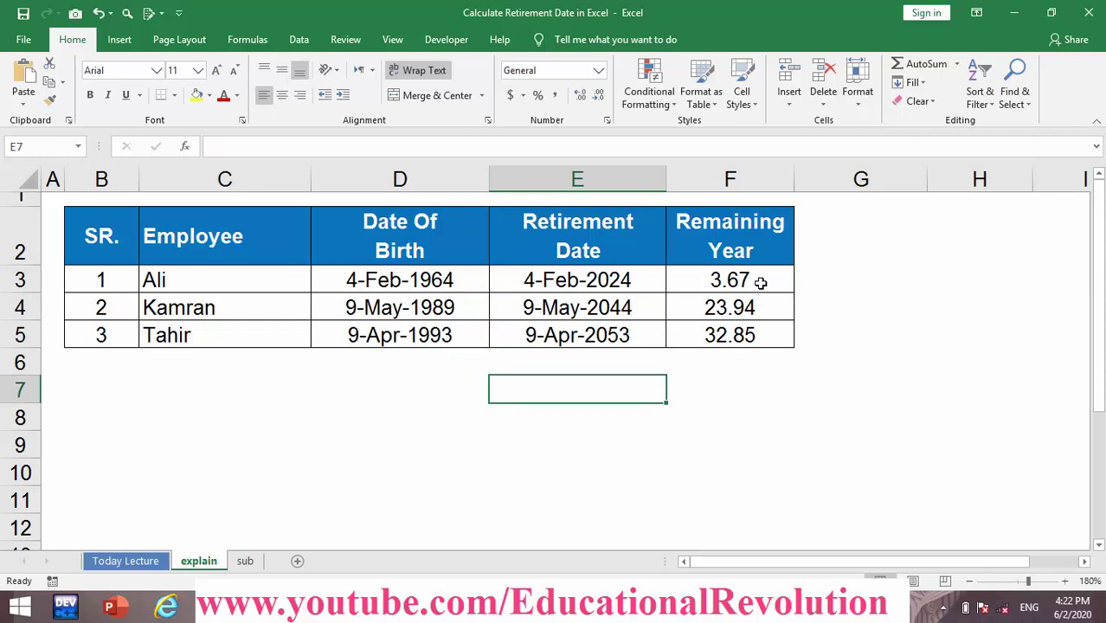
Clear the old Remaining Year values in F3:F7
{"action": "left_click_drag", "start_coordinate": [768, 378], "coordinate": [746, 279]}
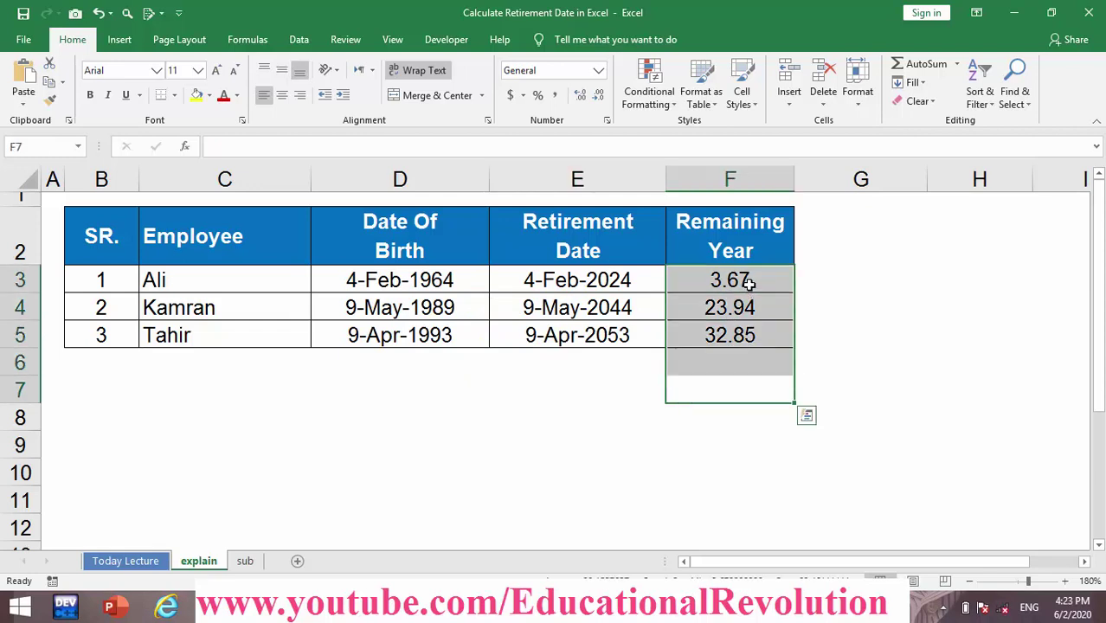
{"action": "key", "text": "Delete"}
{"action": "left_click", "coordinate": [767, 277]}
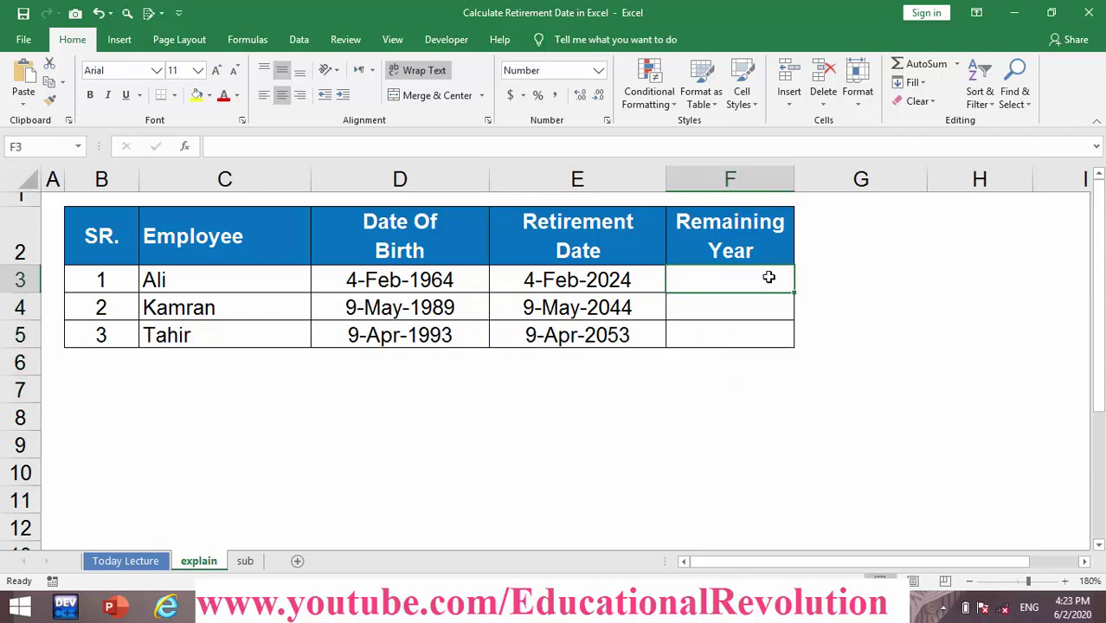
Enter =YEARFRAC(tody(),E3) in F3 using the YEARFRAC suggestion
{"action": "type", "text": "="}
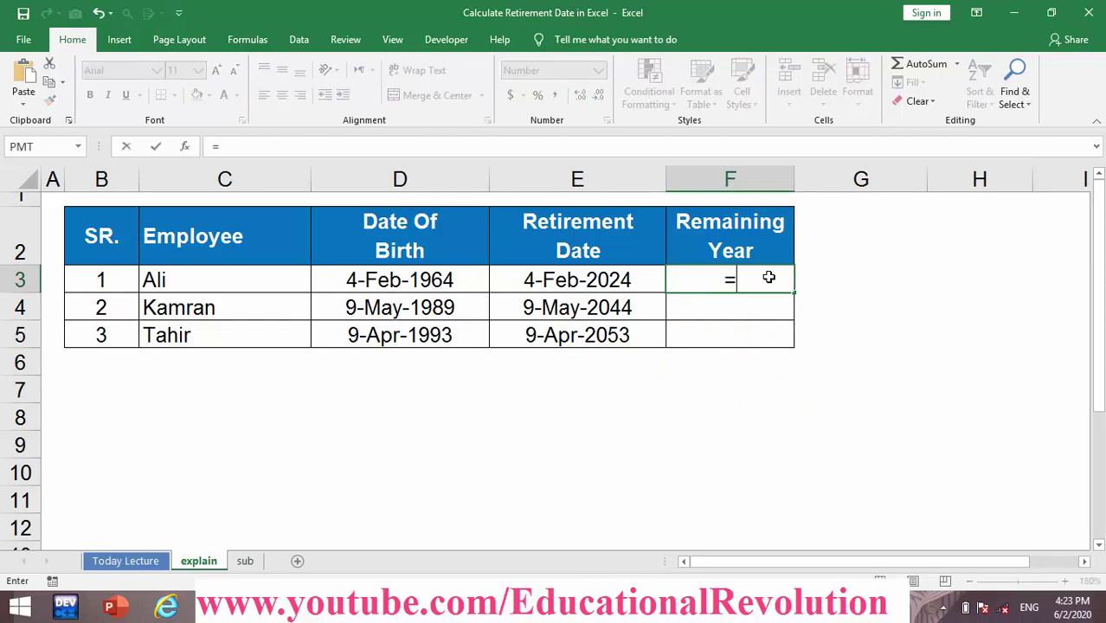
{"action": "type", "text": "year"}
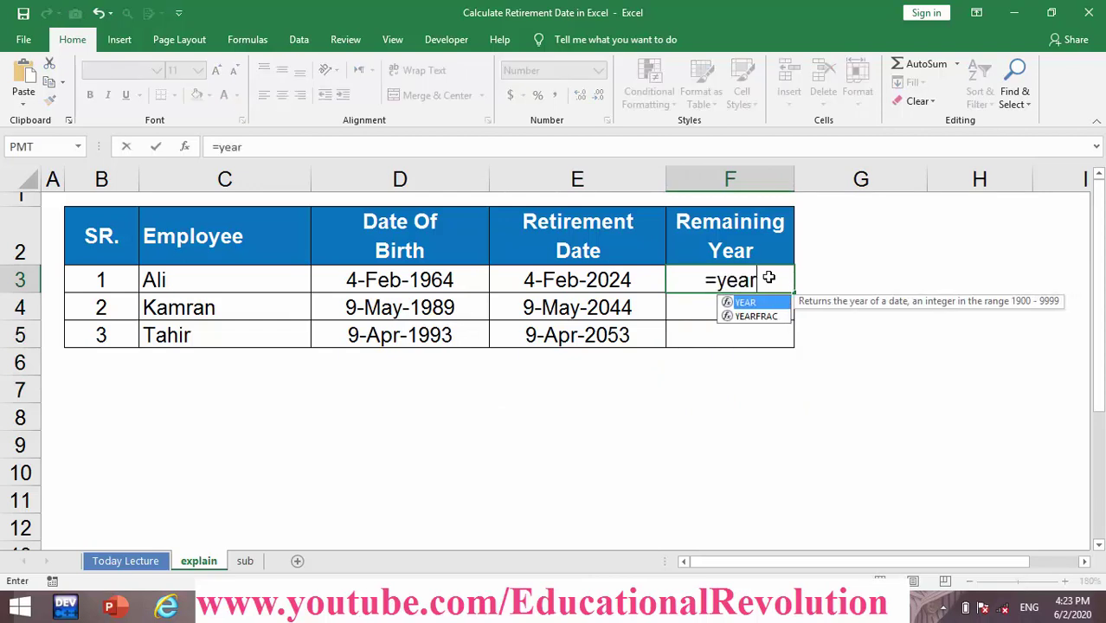
{"action": "key", "text": "Down"}
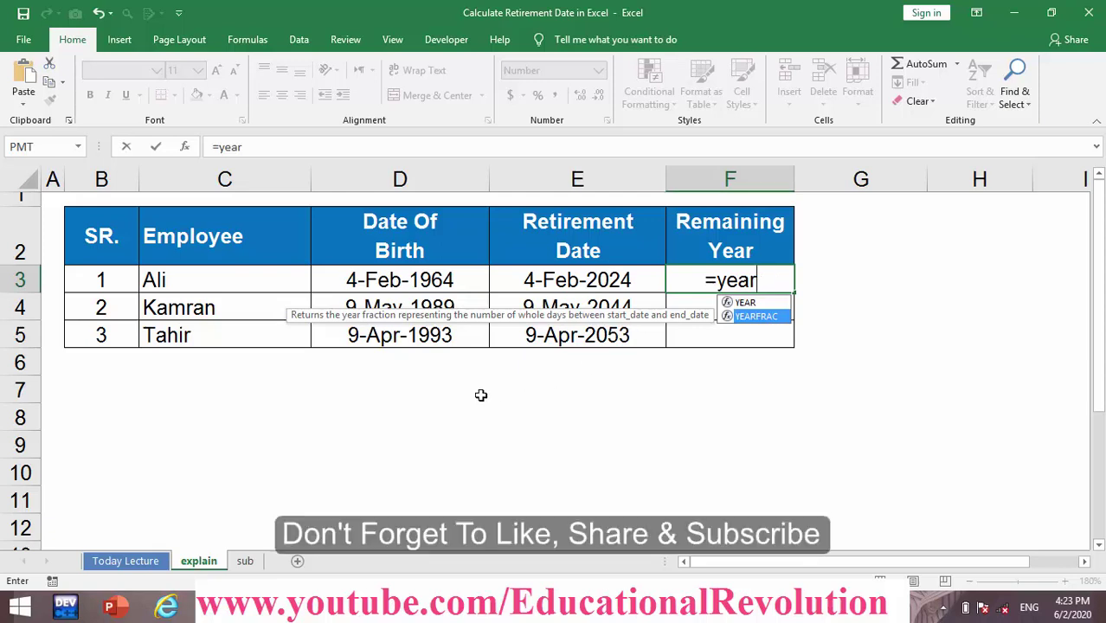
{"action": "key", "text": "Tab"}
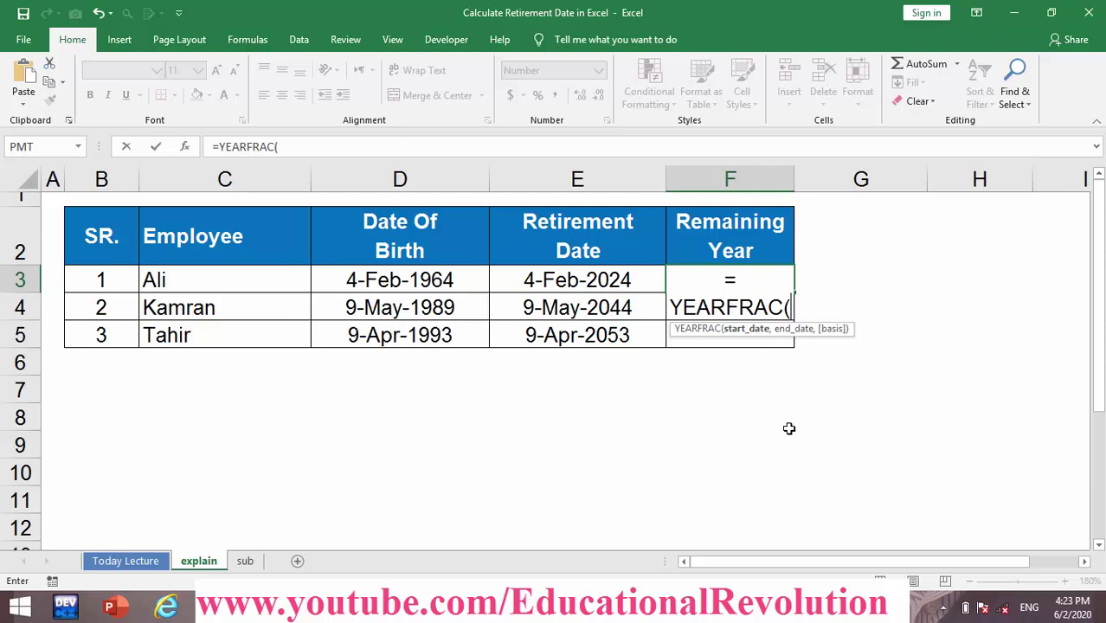
{"action": "type", "text": "tody"}
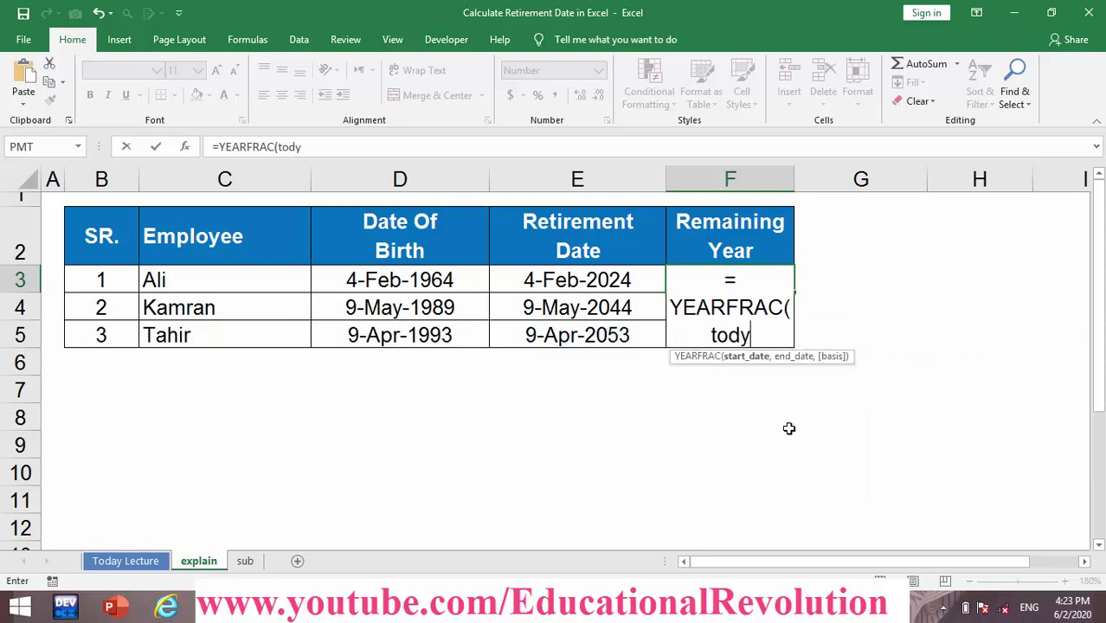
{"action": "type", "text": "(),"}
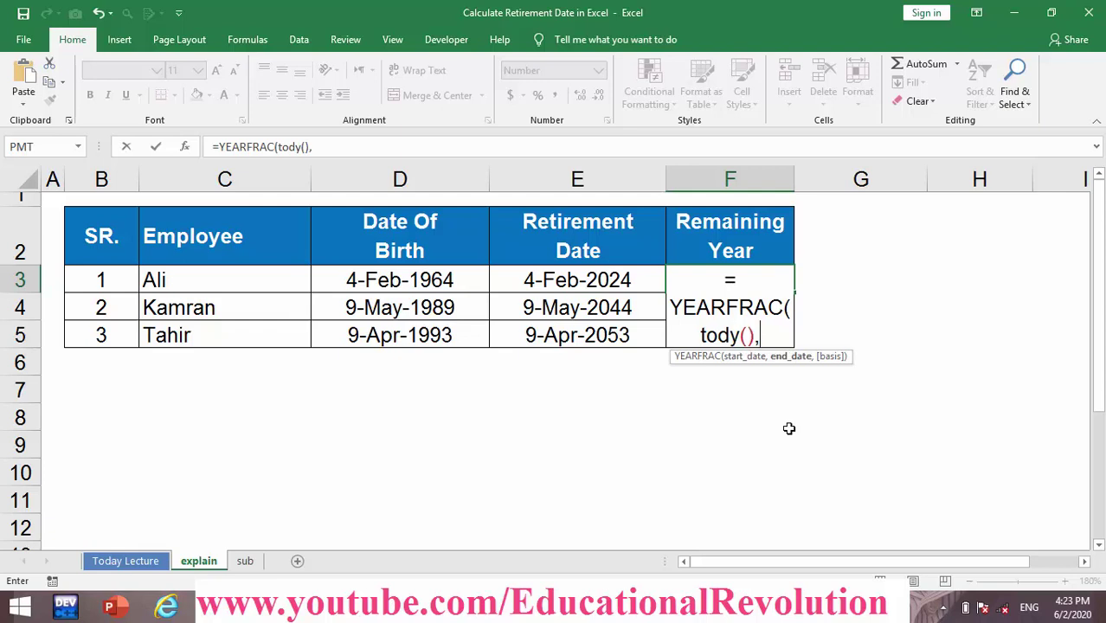
{"action": "left_click", "coordinate": [622, 270]}
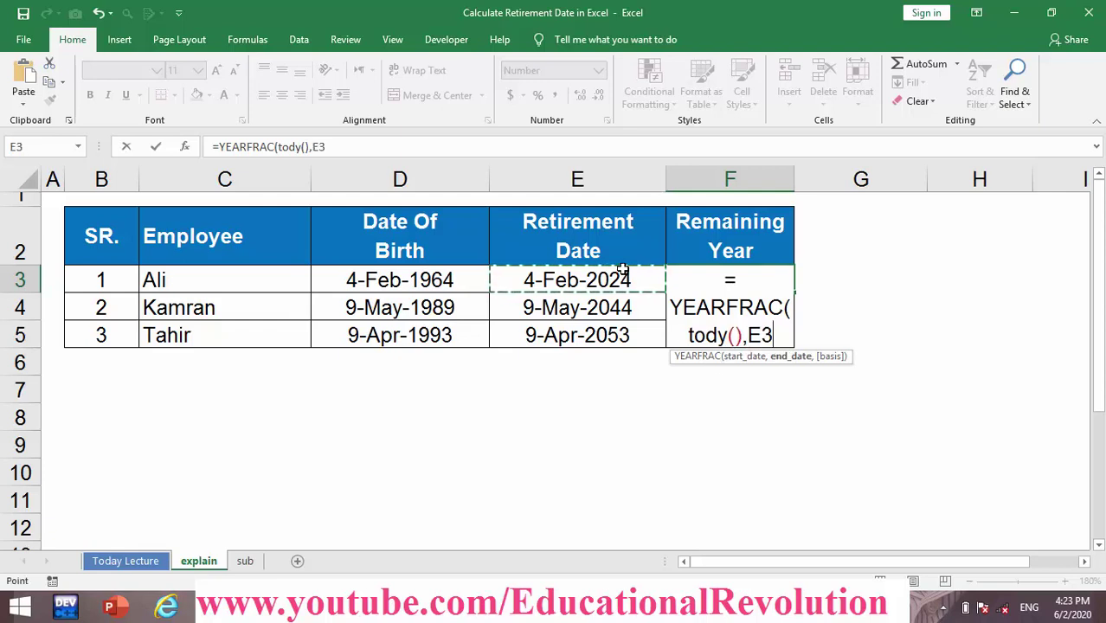
{"action": "type", "text": ")"}
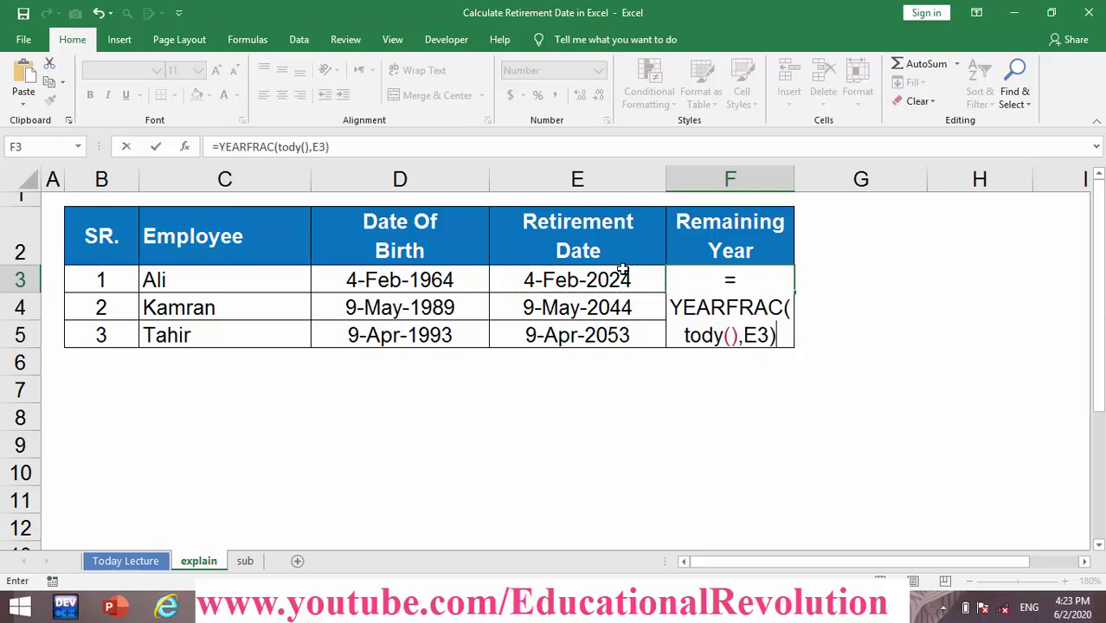
{"action": "key", "text": "Return"}
Correct 'tody' to 'today' in F3's formula so it returns 3.67
{"action": "left_click", "coordinate": [756, 279]}
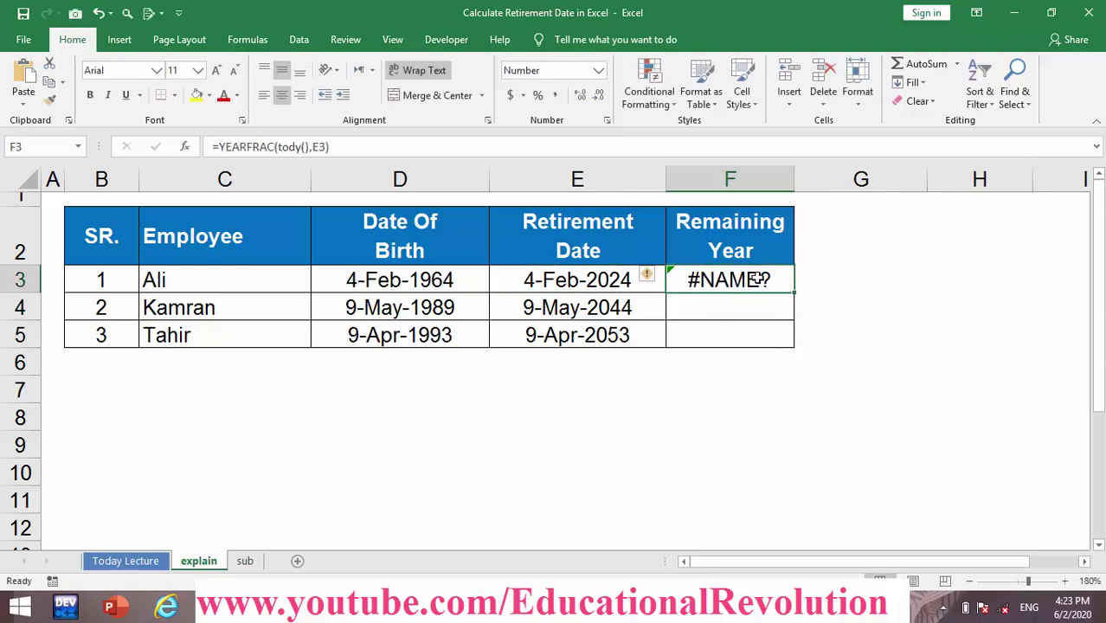
{"action": "double_click", "coordinate": [756, 279]}
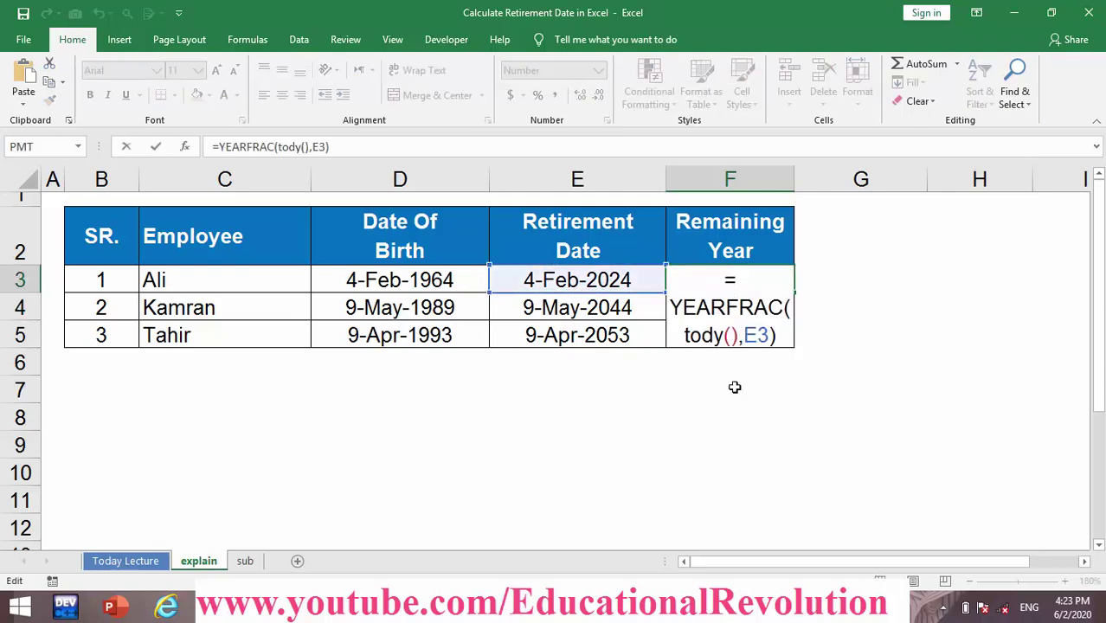
{"action": "left_click", "coordinate": [712, 334]}
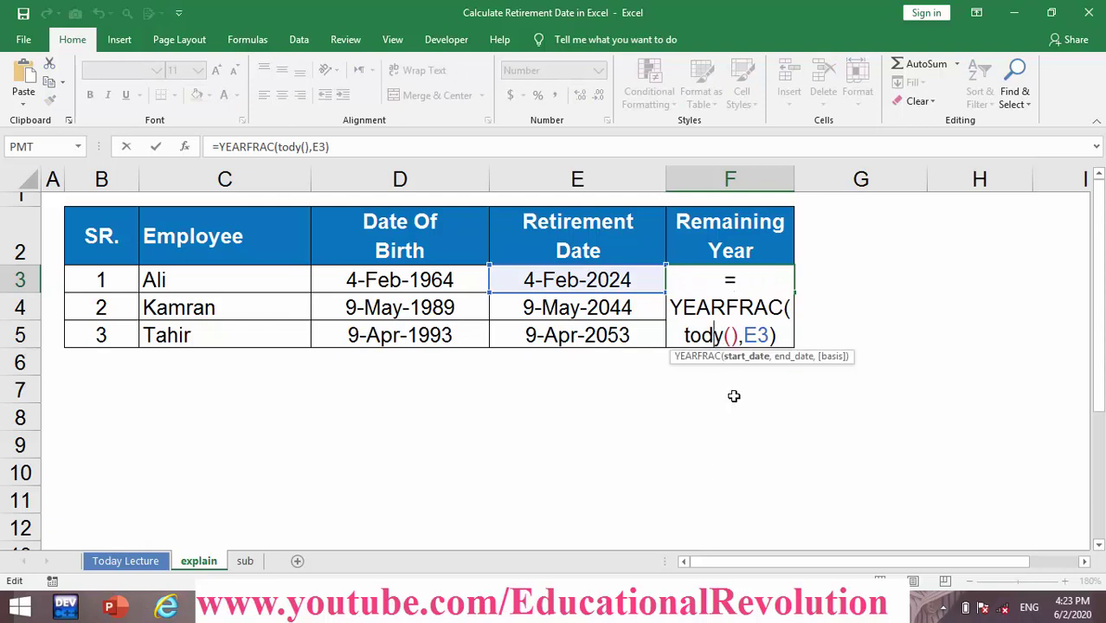
{"action": "type", "text": "a"}
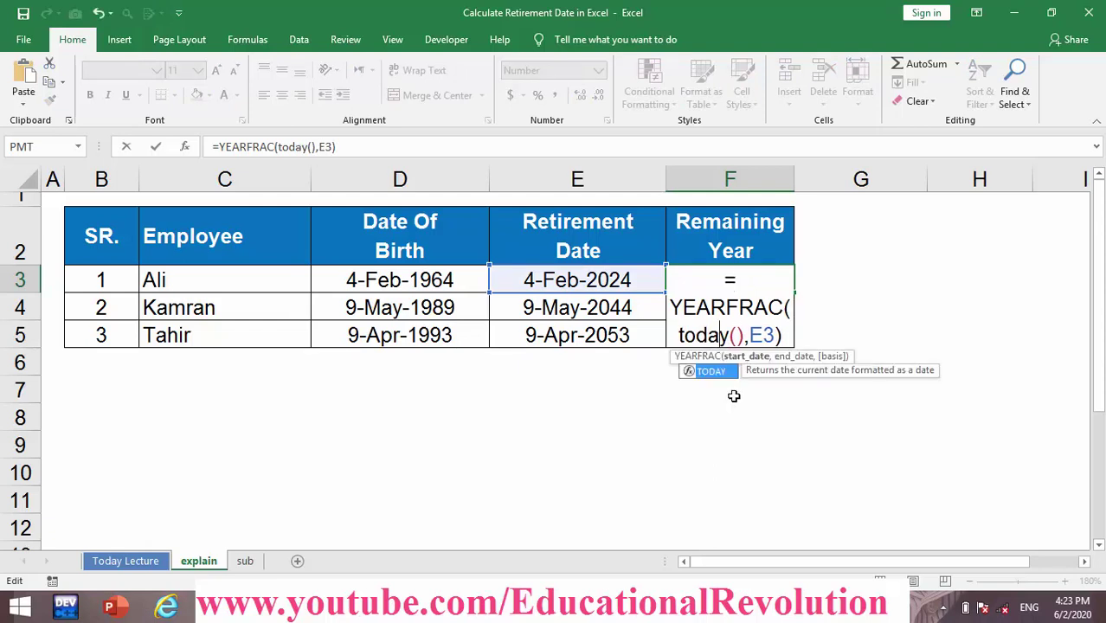
{"action": "left_click", "coordinate": [777, 335]}
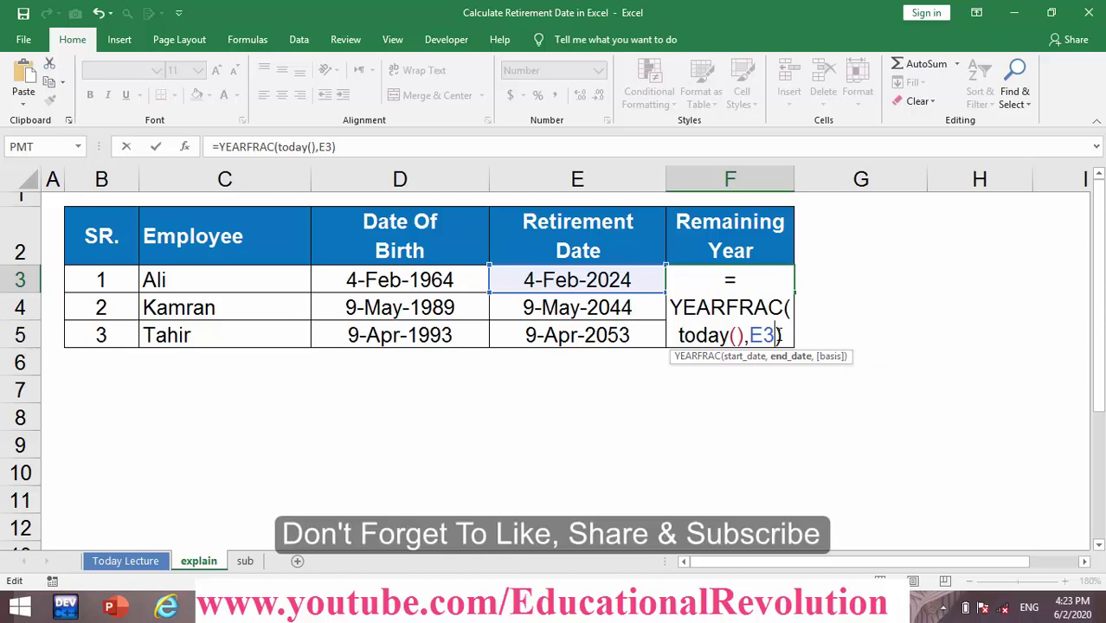
{"action": "key", "text": "Return"}
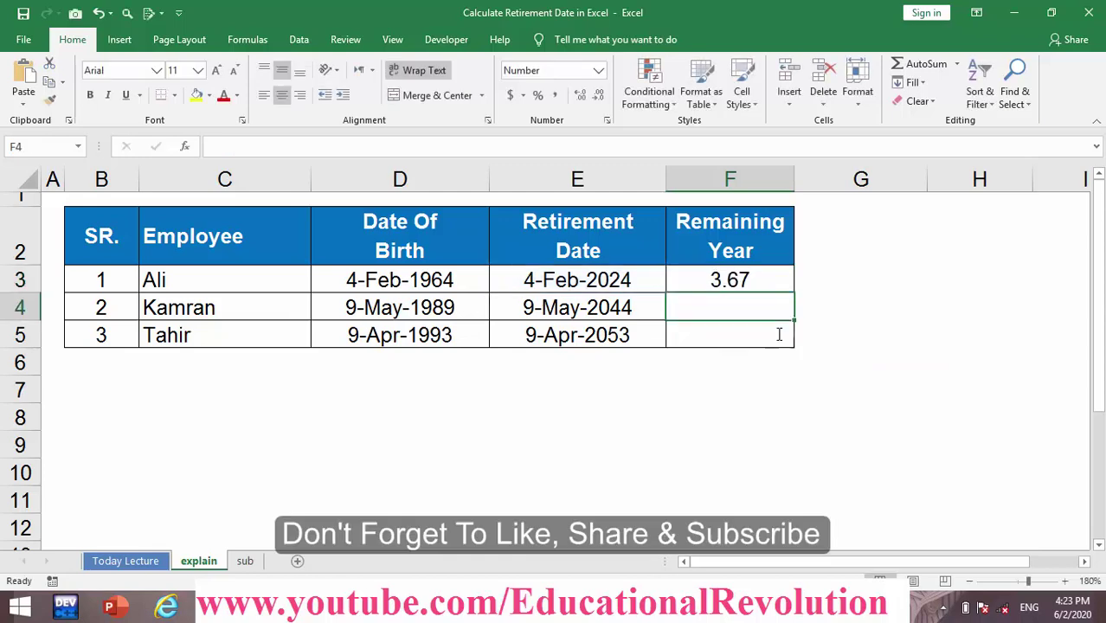
{"action": "left_click", "coordinate": [767, 273]}
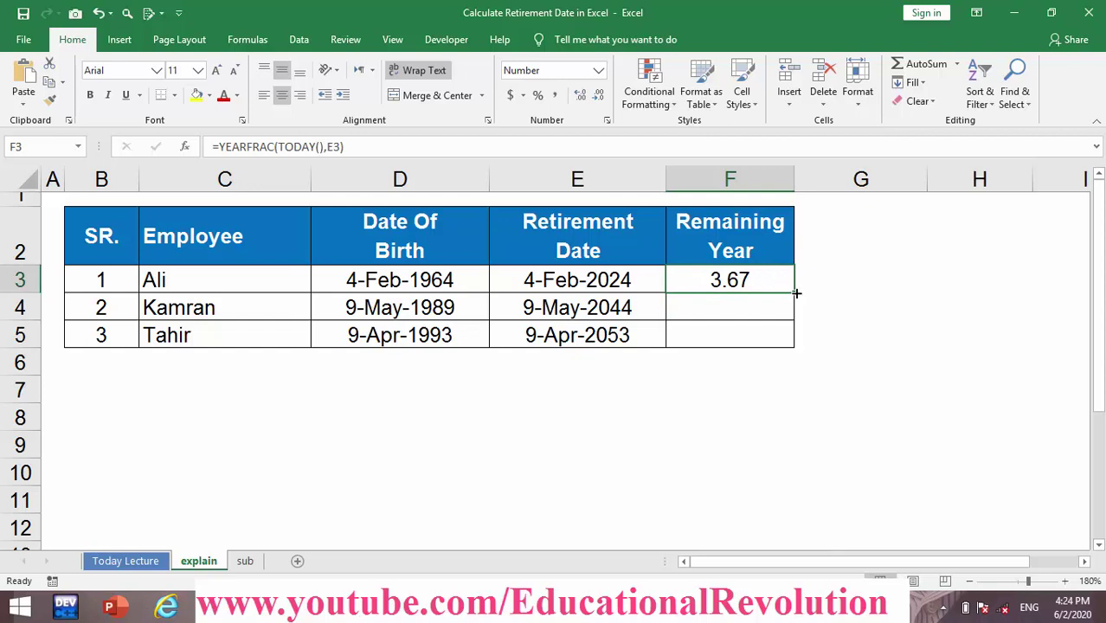
Fill the YEARFRAC formula from F3 to F5, showing 23.94 and 32.85
{"action": "left_click_drag", "start_coordinate": [793, 293], "coordinate": [794, 335]}
{"action": "left_click_drag", "start_coordinate": [794, 336], "coordinate": [793, 338]}
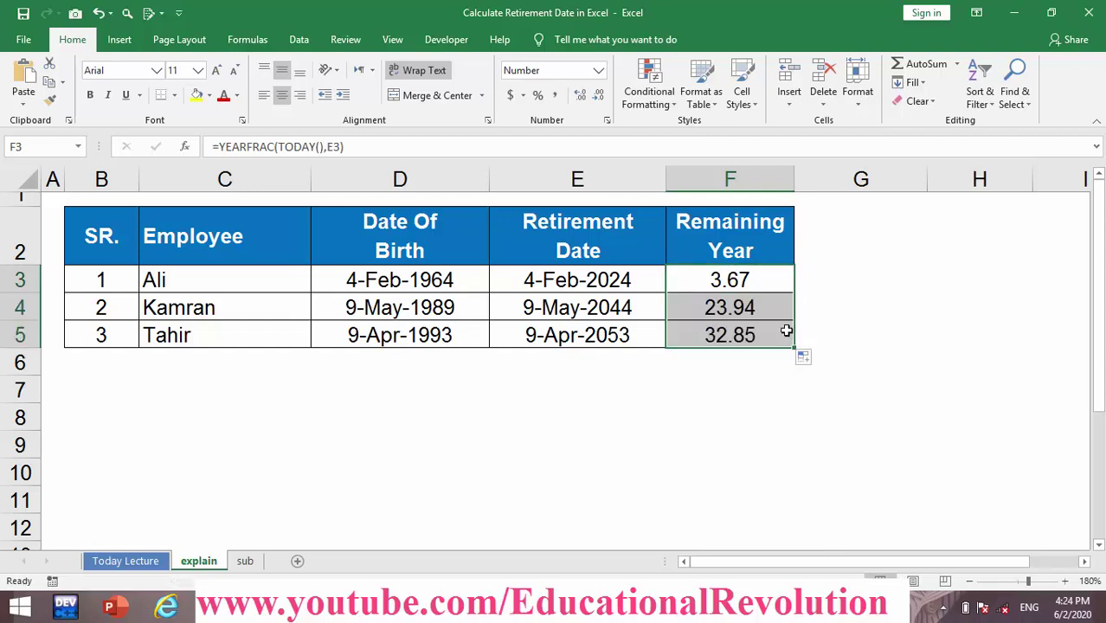
{"action": "left_click", "coordinate": [729, 279]}
{"action": "left_click", "coordinate": [708, 443]}
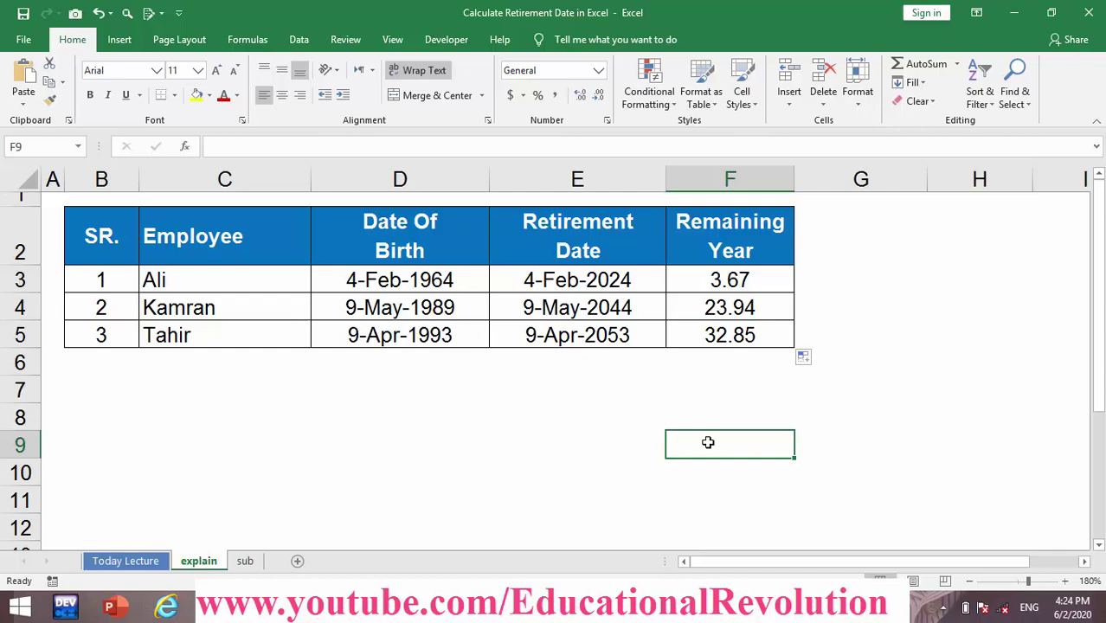
Go to the sub sheet with the subscribe banner
{"action": "left_click", "coordinate": [248, 569]}
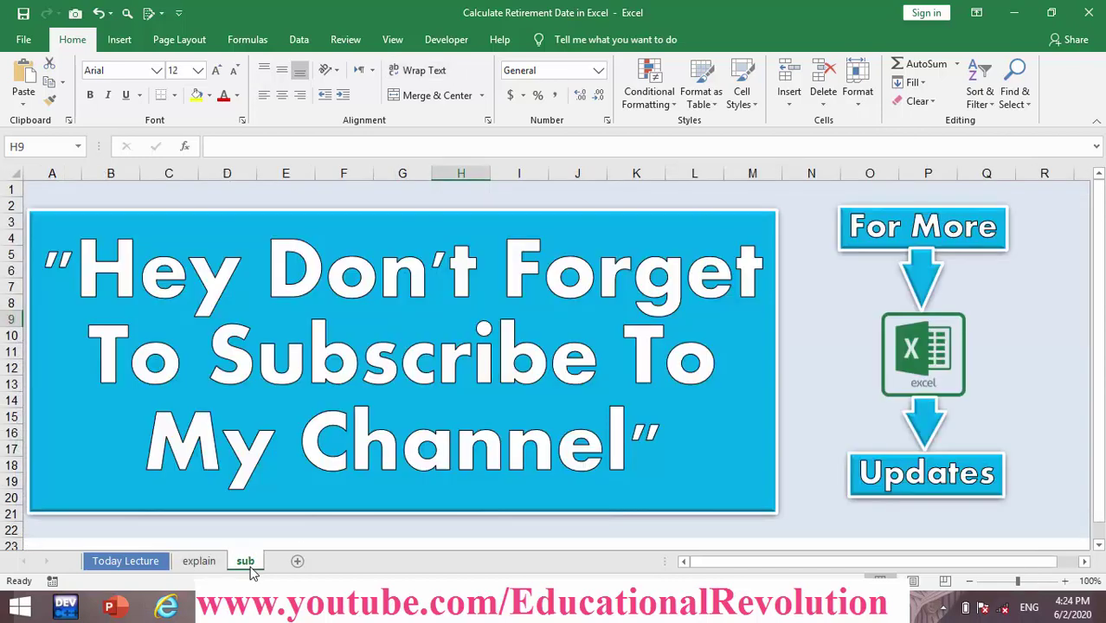